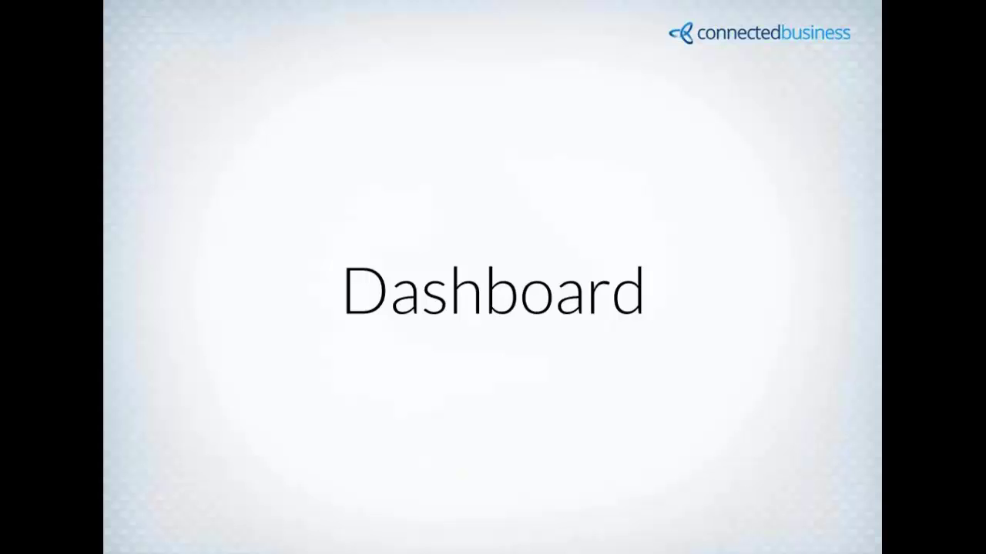
- Sign in to Connected Business 13 with the account password
key(alt+Tab)
key(alt+Tab)
key(alt+Tab)
key(alt+Tab)
key(alt+Tab)
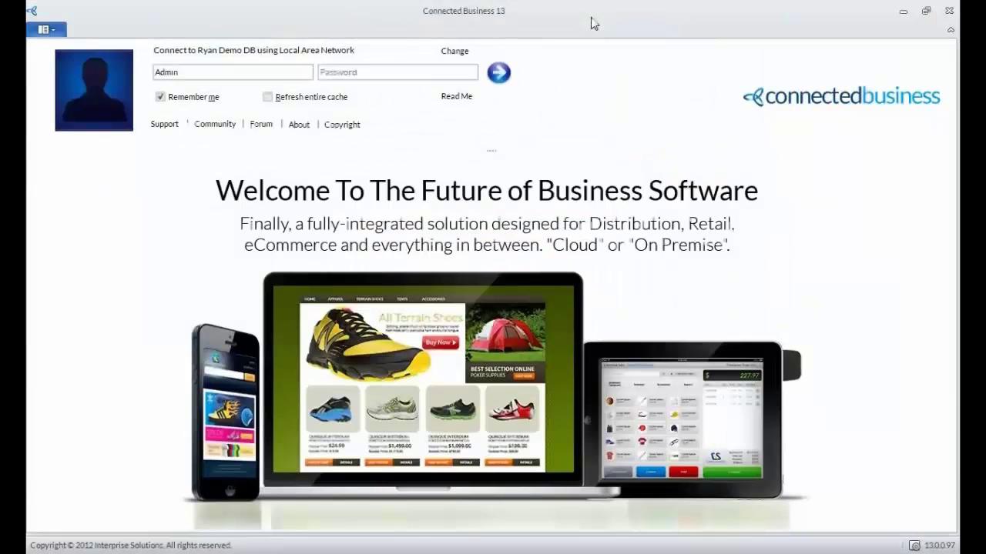
click(379, 73)
text(pa)
key(Return)
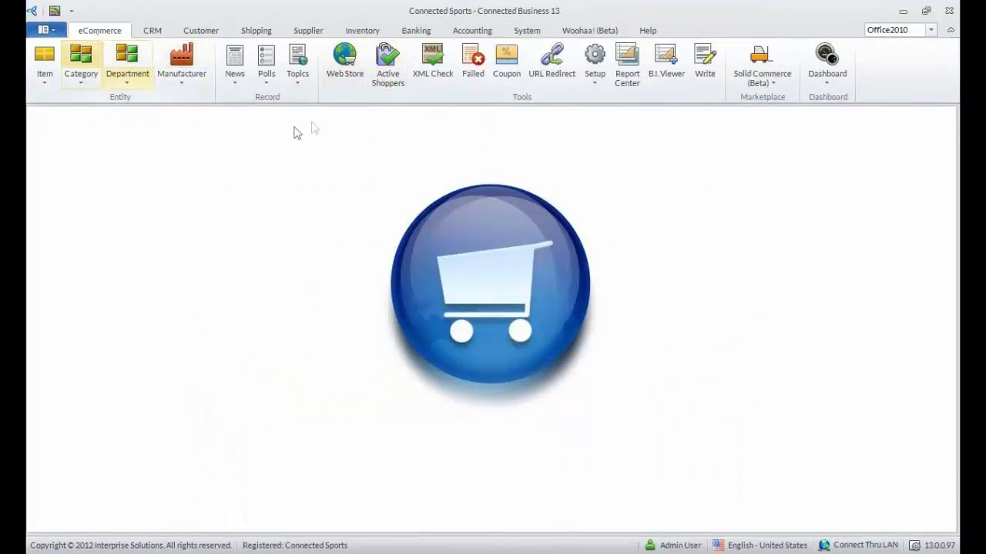
- Open web store WEB-000001 (Default Website) and review its User Accounts, toggling CBNAdmin's web access
click(346, 76)
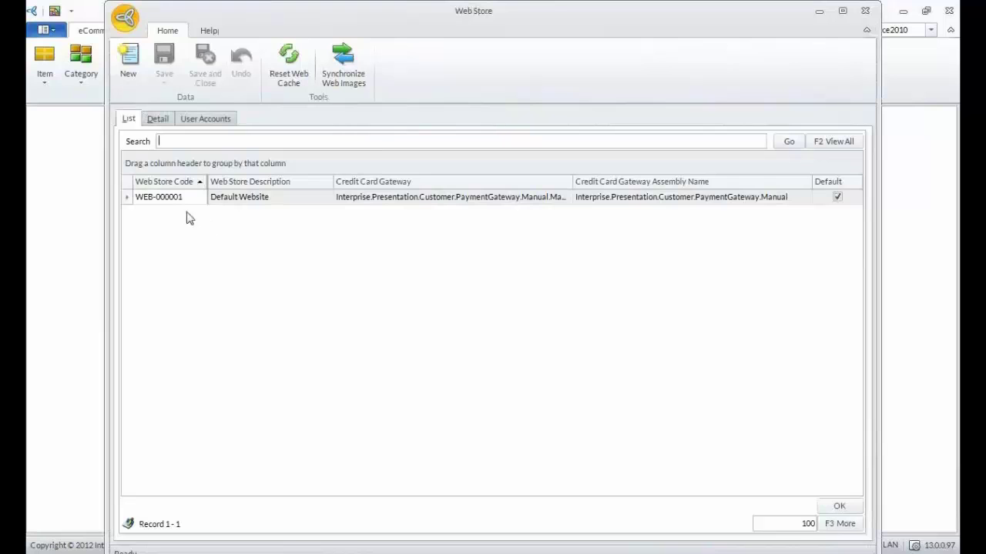
double_click(187, 199)
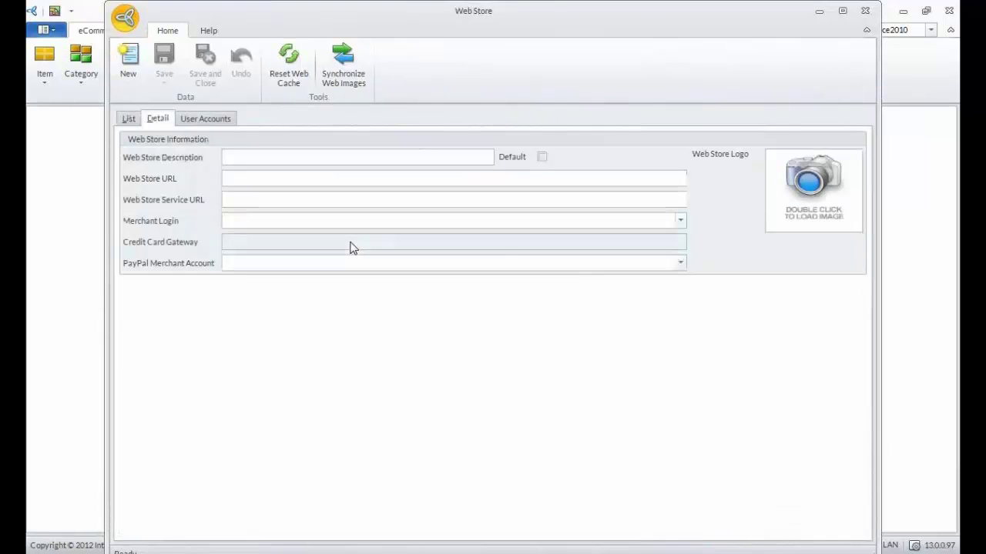
click(205, 120)
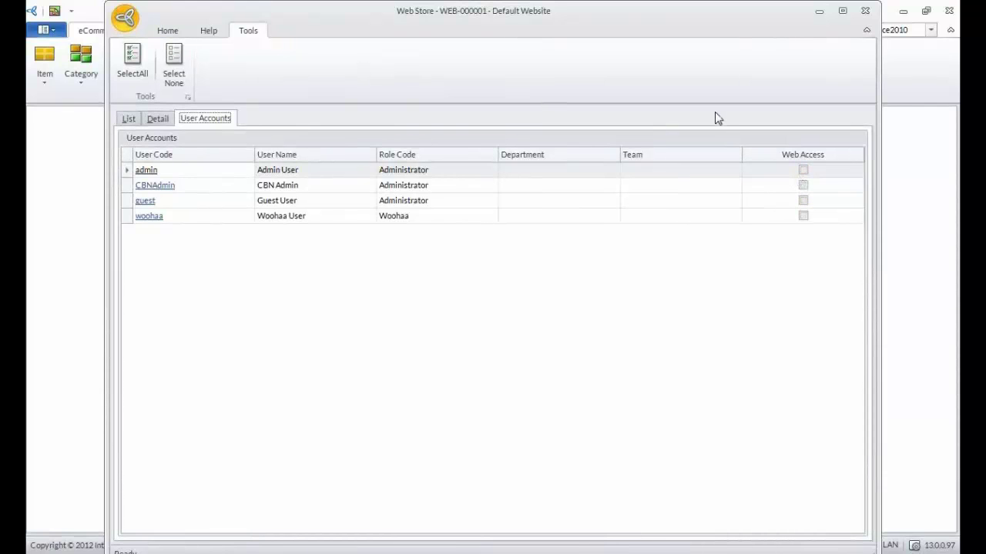
click(803, 170)
click(805, 186)
click(803, 171)
click(804, 186)
- Close the Default Website web store record, answering the save-changes prompt
click(864, 12)
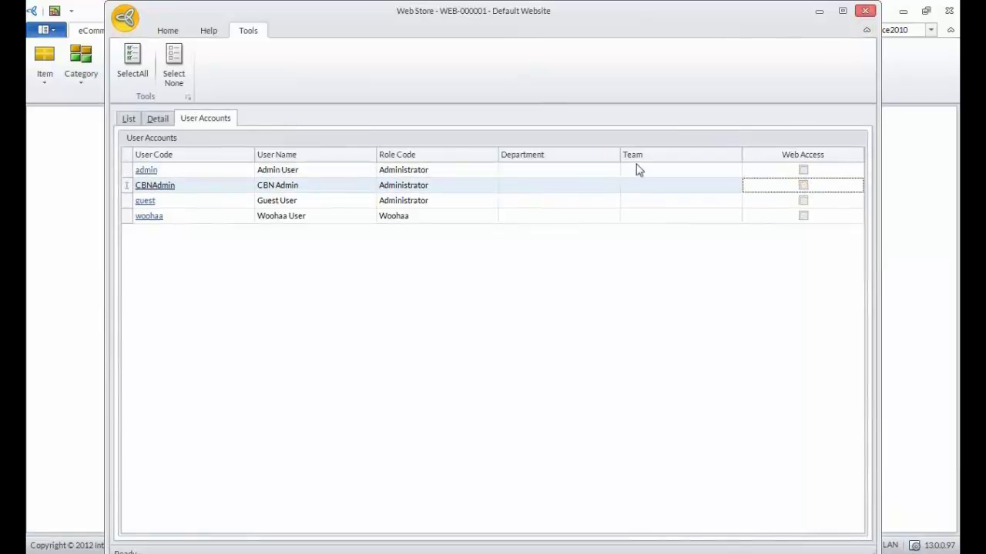
click(555, 359)
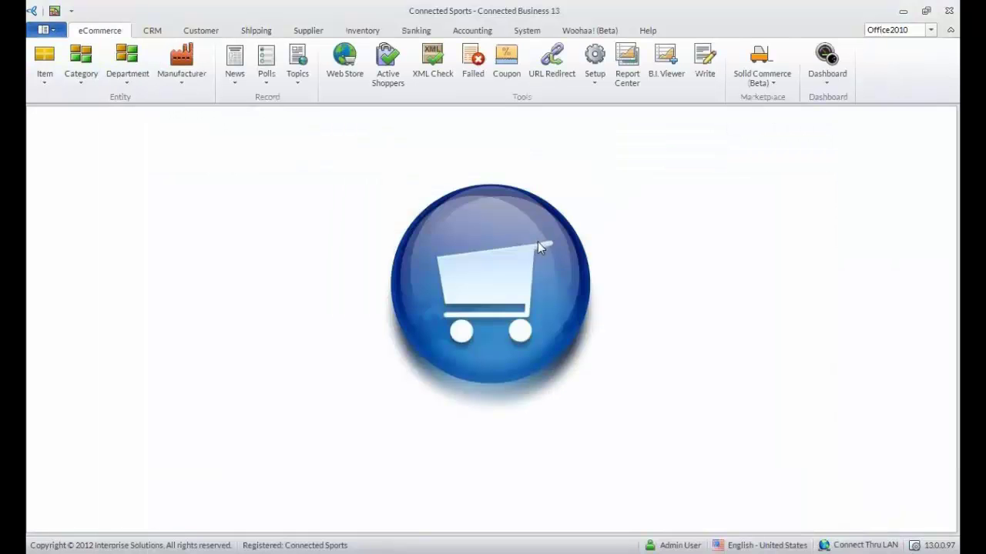
key(alt+Tab)
key(alt+Tab)
key(alt+Tab)
key(alt+Tab)
- Log in to the eCommerce Admin site with the admin user name and password, declining to remember it
click(454, 251)
text(webadmin)
key(Tab)
text(••••)
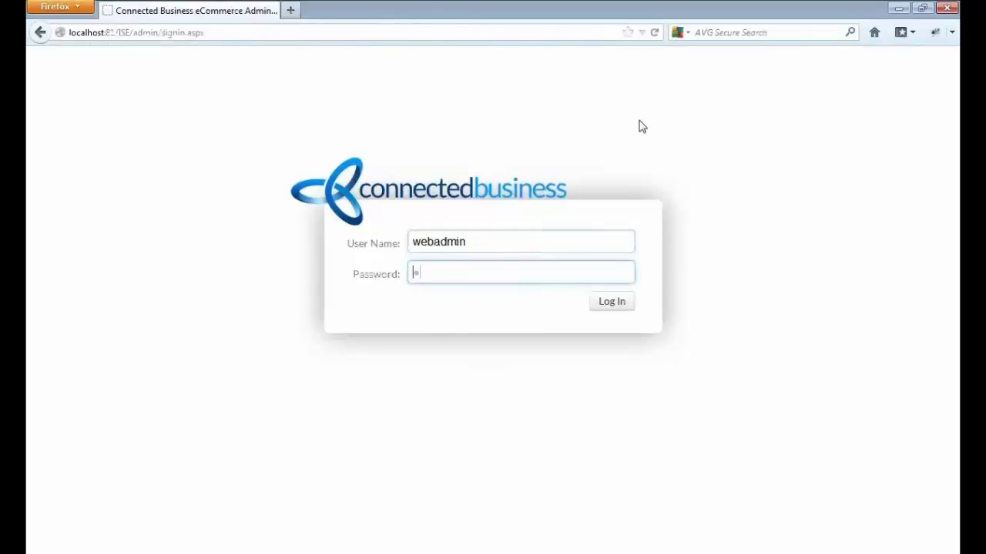
text(••••)
key(Return)
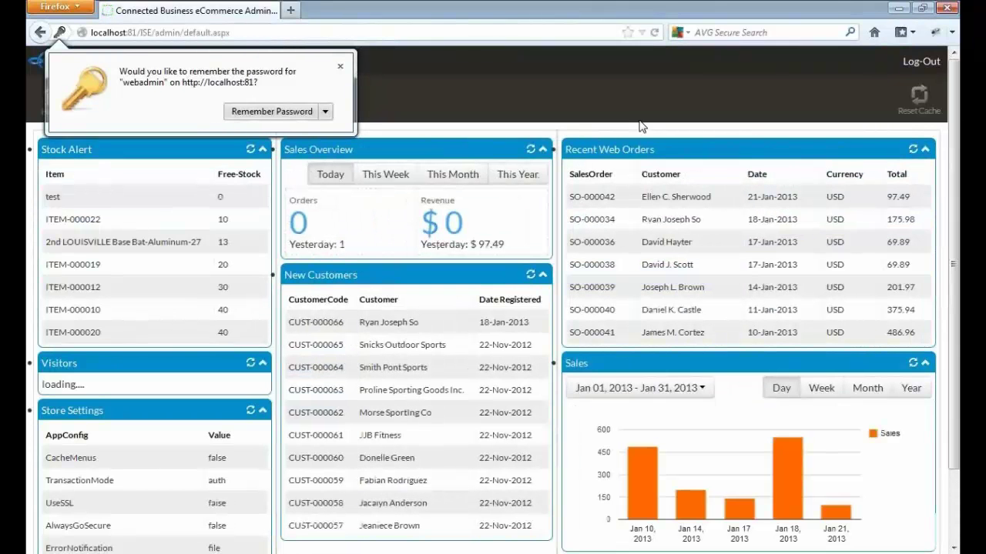
click(340, 69)
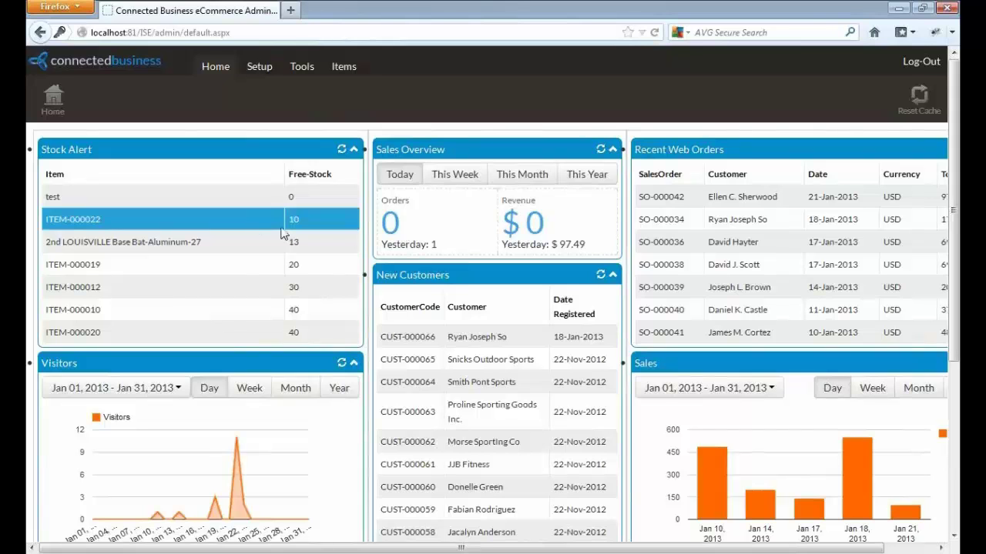
- Inspect the Visitors chart points and regroup the chart by Week, leaving the date range unchanged
scroll(955, 257, down, 3)
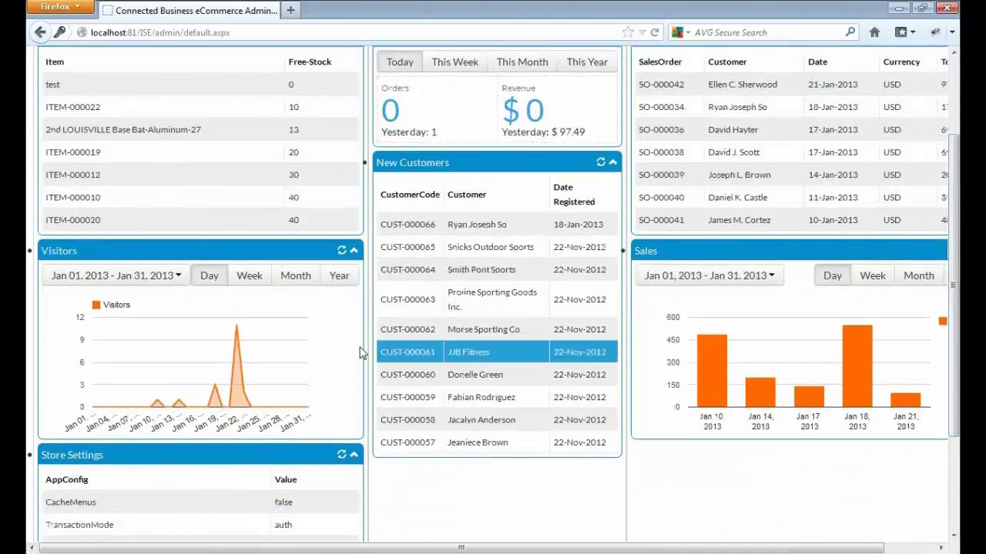
mouse_move(218, 394)
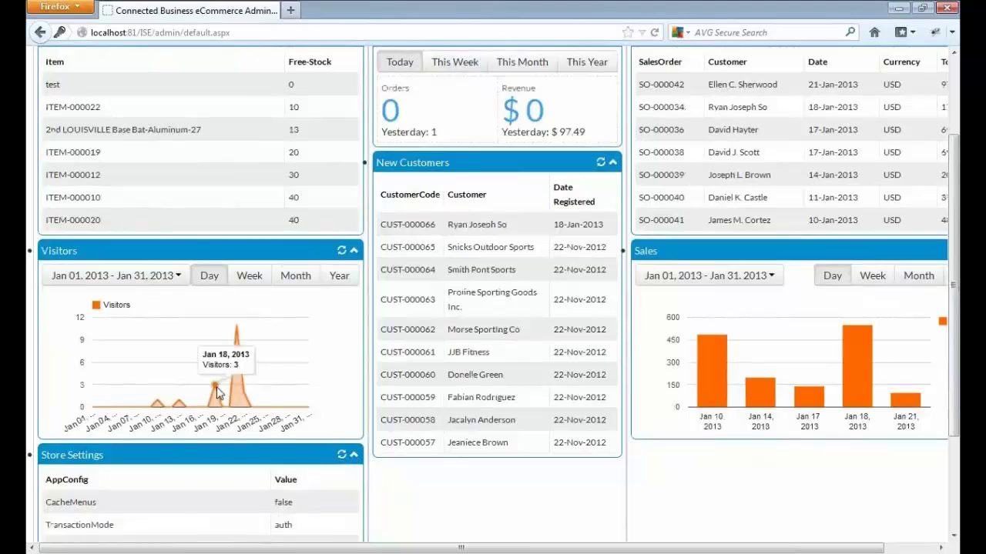
mouse_move(236, 332)
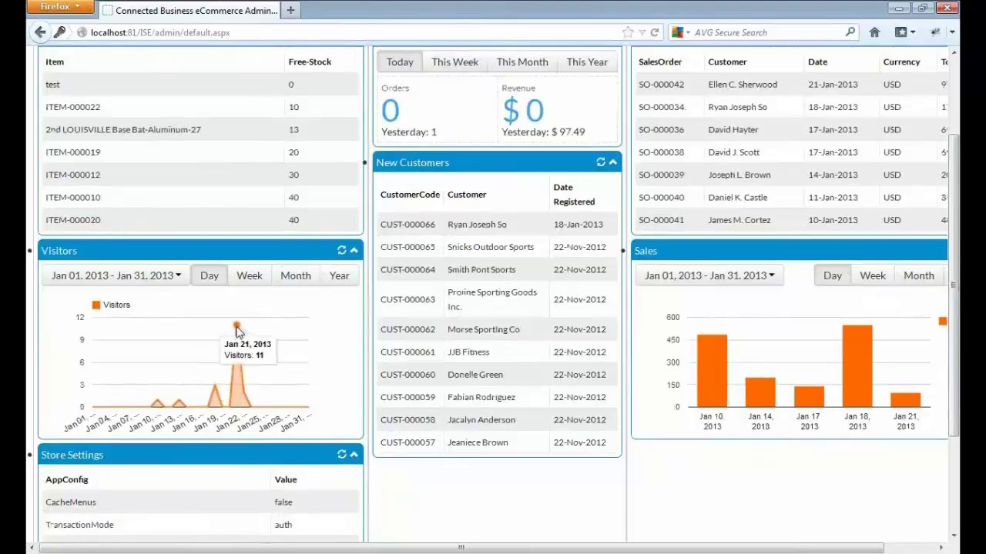
mouse_move(175, 389)
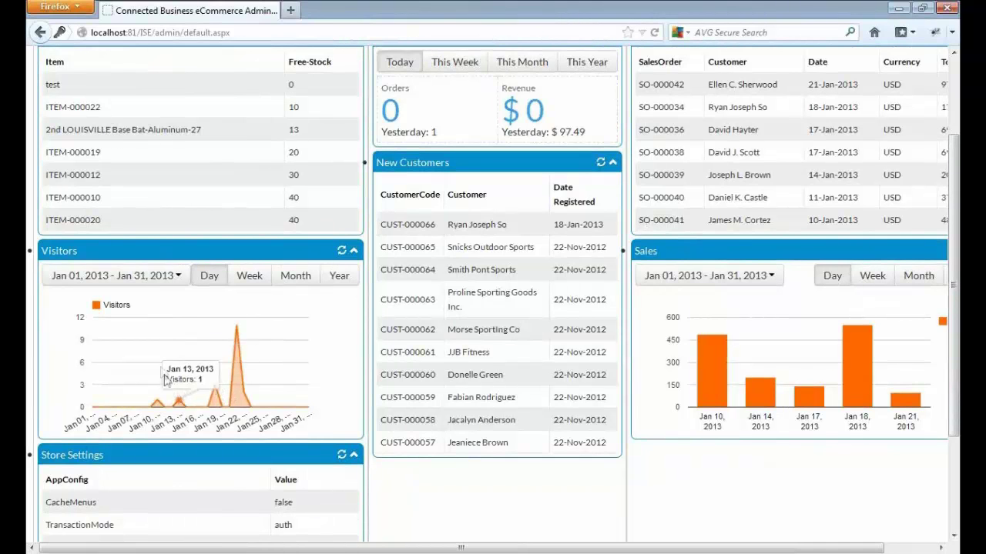
click(181, 282)
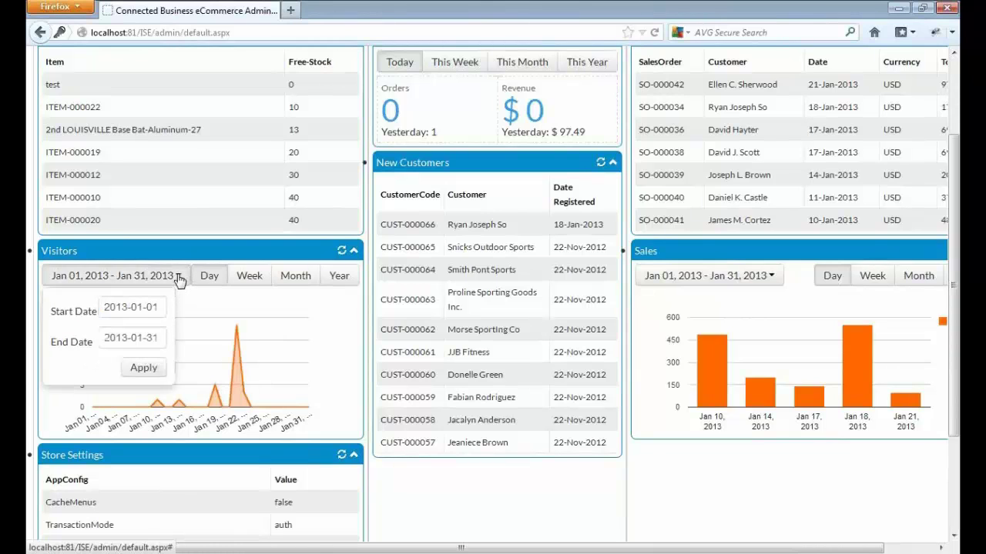
click(179, 282)
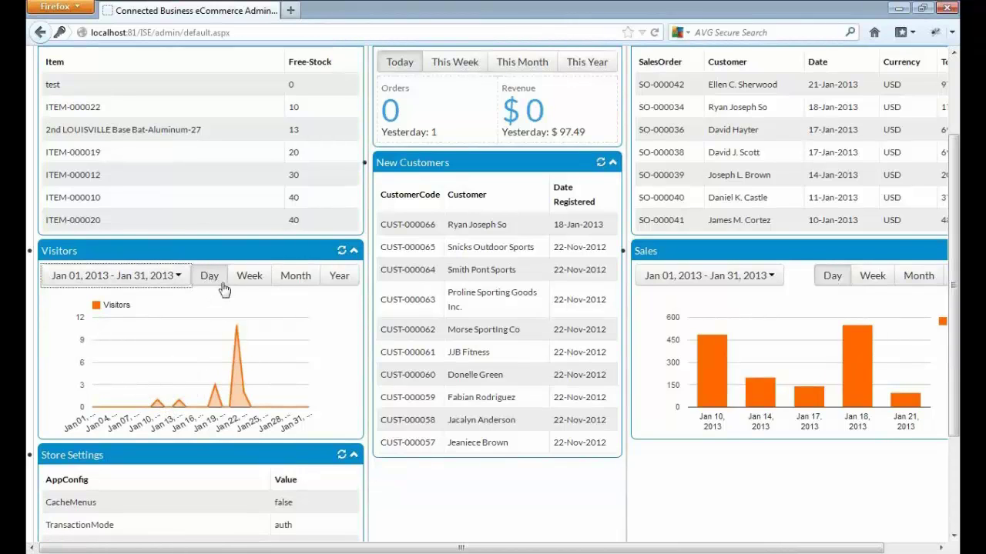
click(248, 277)
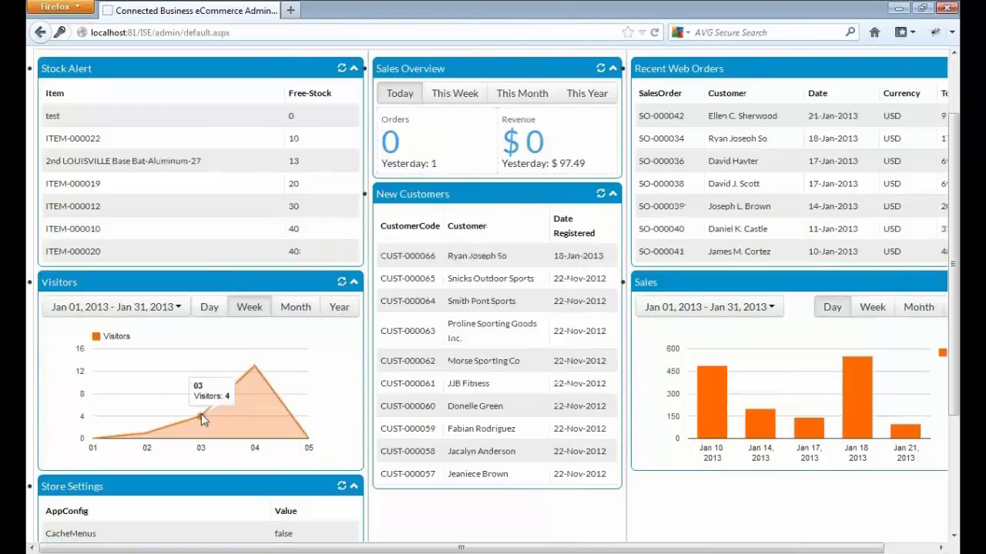
mouse_move(95, 437)
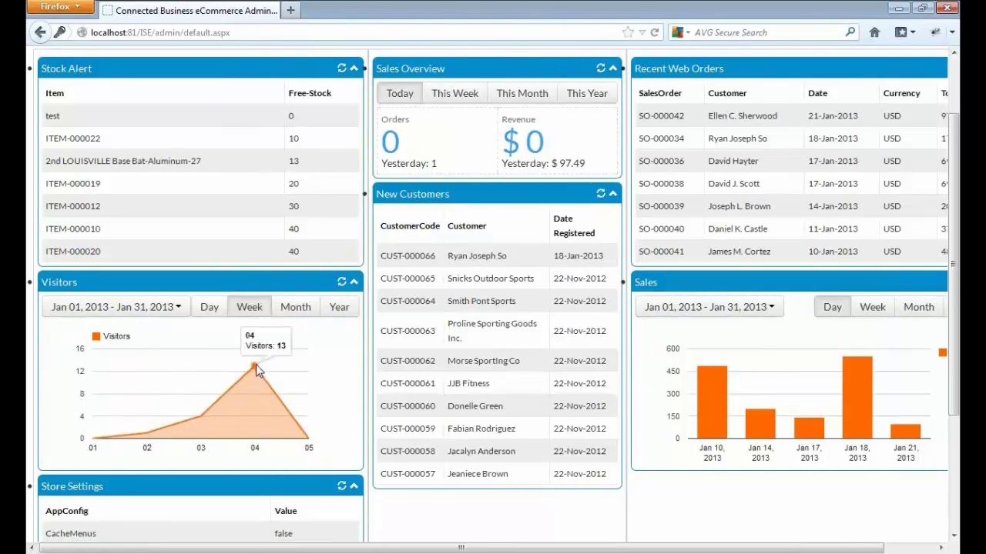
drag(954, 268, 955, 379)
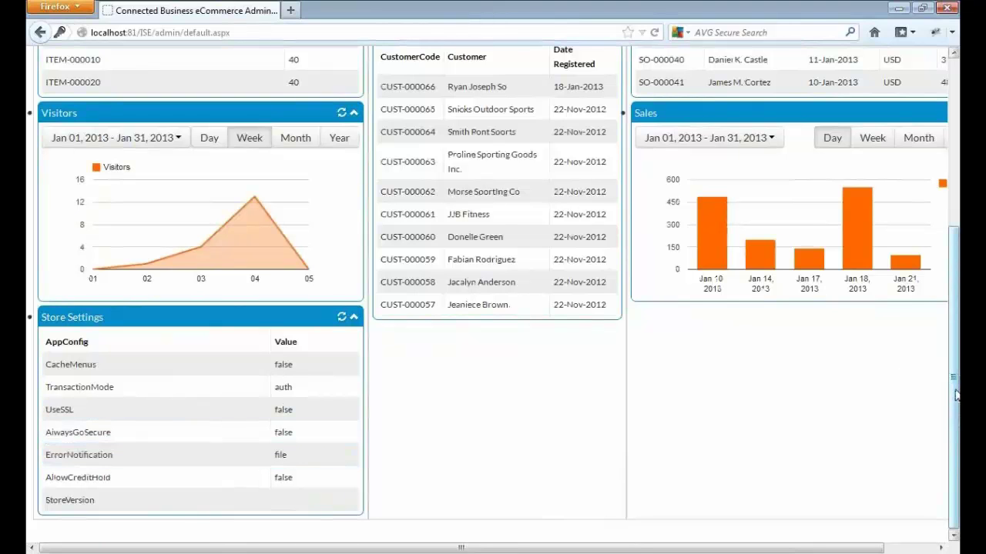
scroll(522, 251, up, 5)
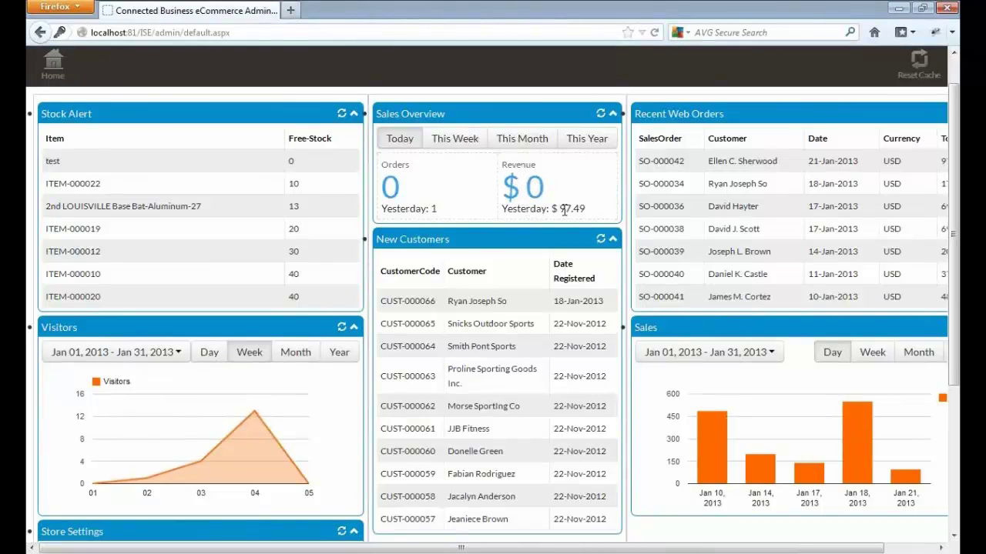
click(456, 139)
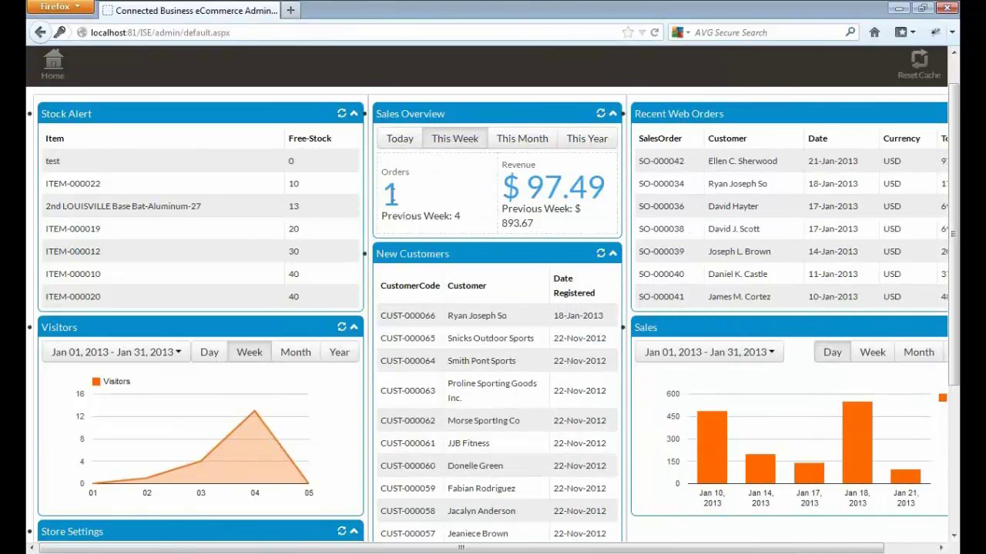
drag(433, 217, 457, 217)
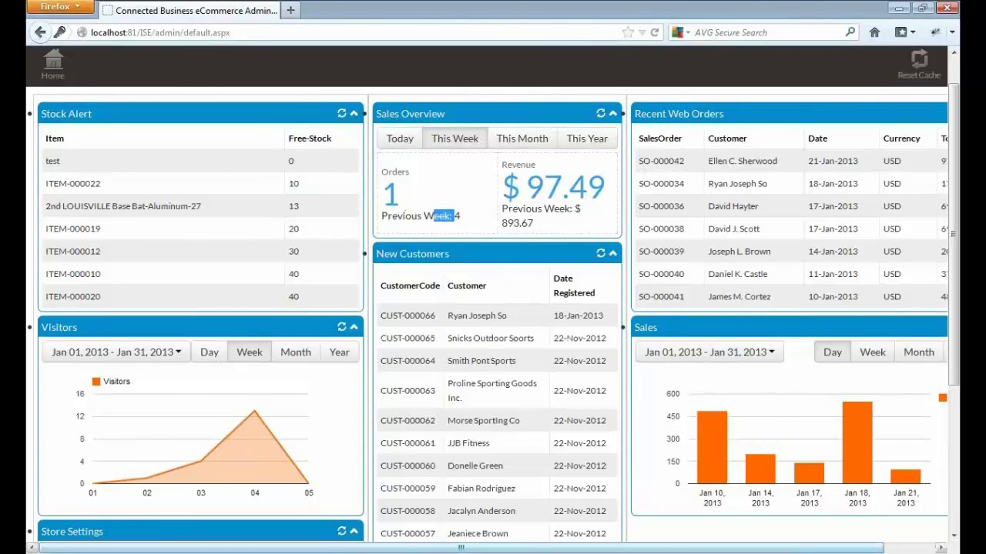
click(407, 137)
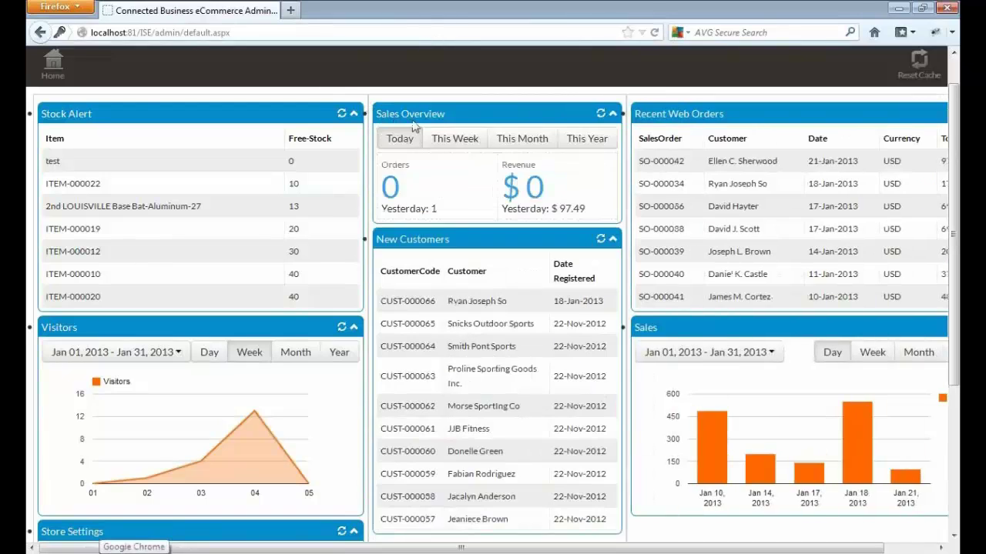
- Load localhost:81/ise in Chrome and sign in with the customer's e-mail and password
click(134, 553)
click(350, 32)
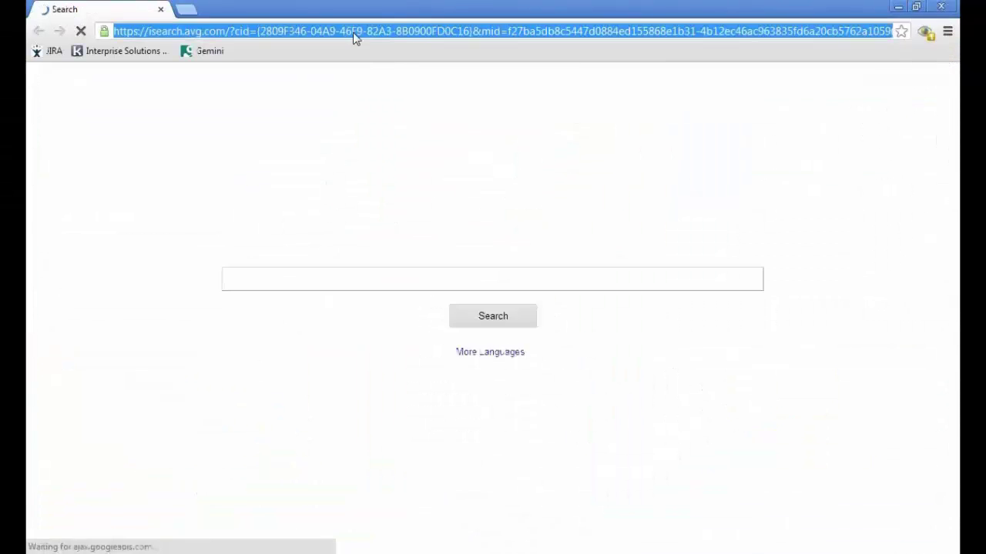
text(localhost:81/)
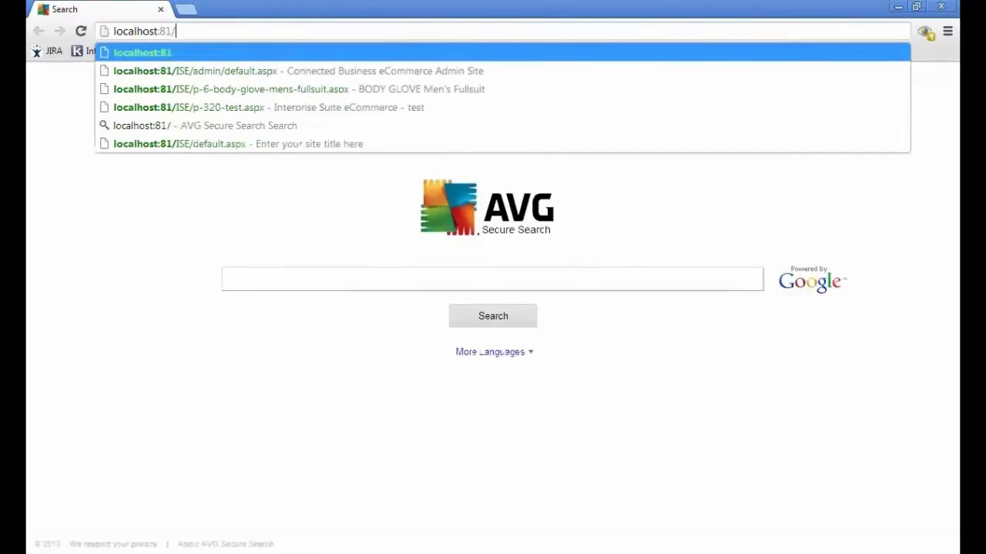
text(ise)
key(Return)
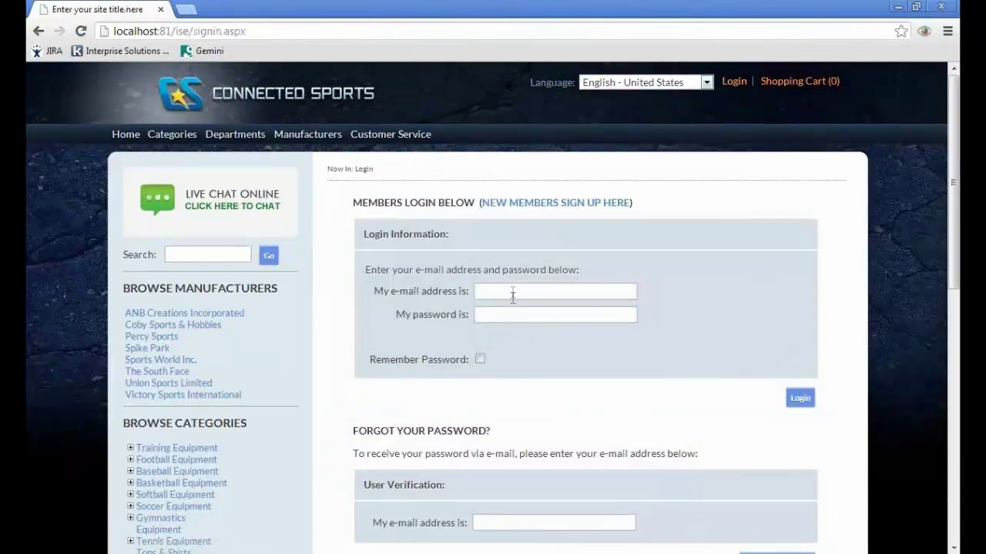
click(513, 293)
key(Tab)
text(password)
key(Return)
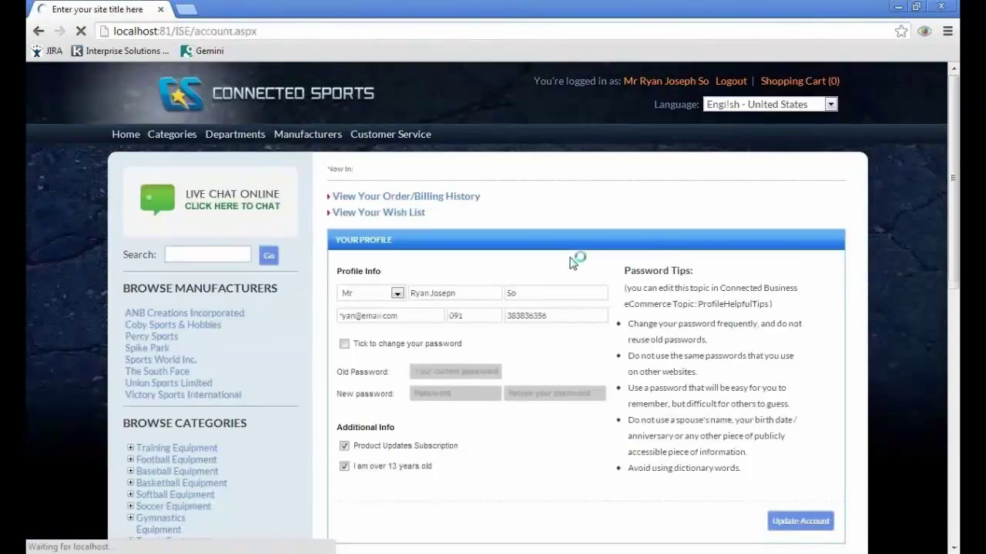
- Open the Adidas Crunch Board ver 2.0 from the ANB Creations Incorporated products
click(216, 321)
scroll(563, 247, down, 1)
click(443, 274)
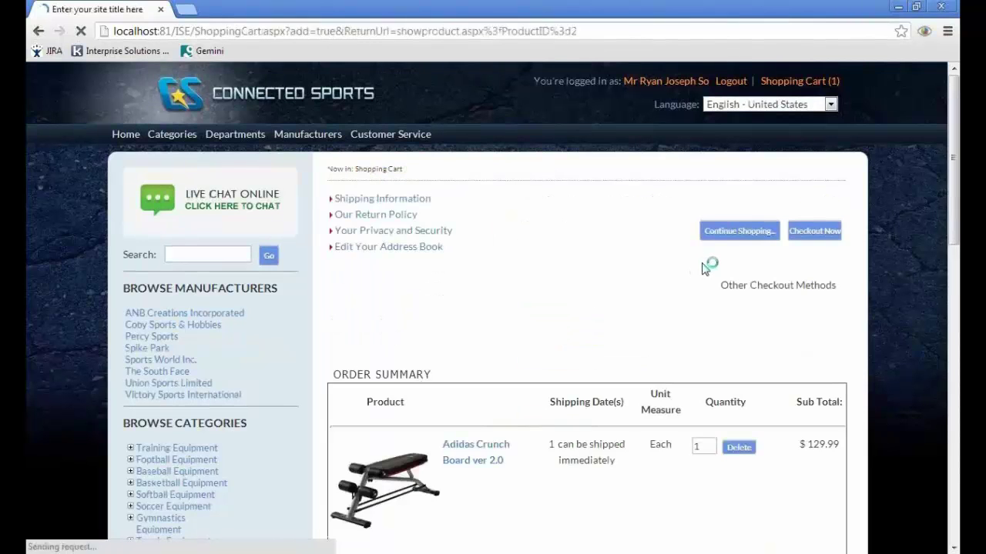
- Check out with Example Weight Delivery Charge shipping
click(829, 232)
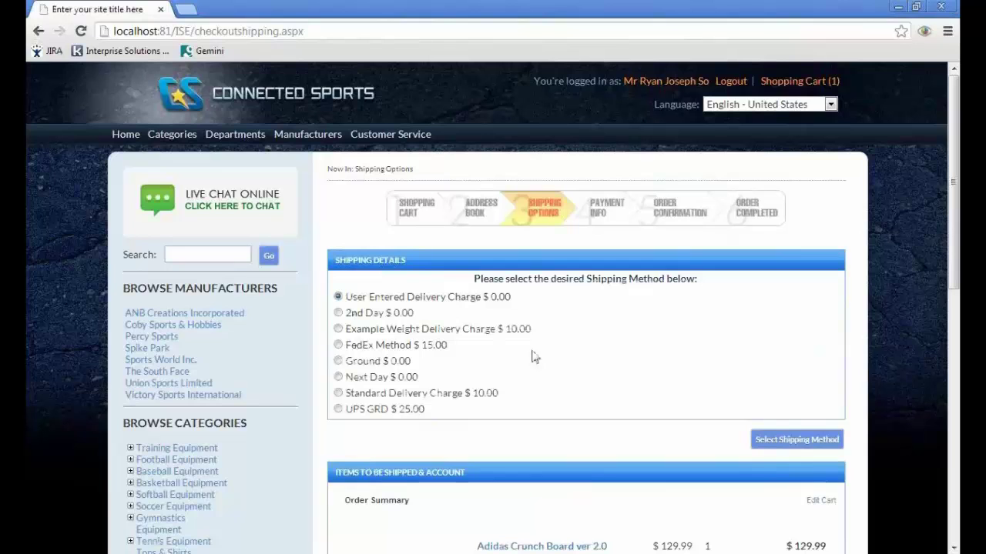
click(338, 329)
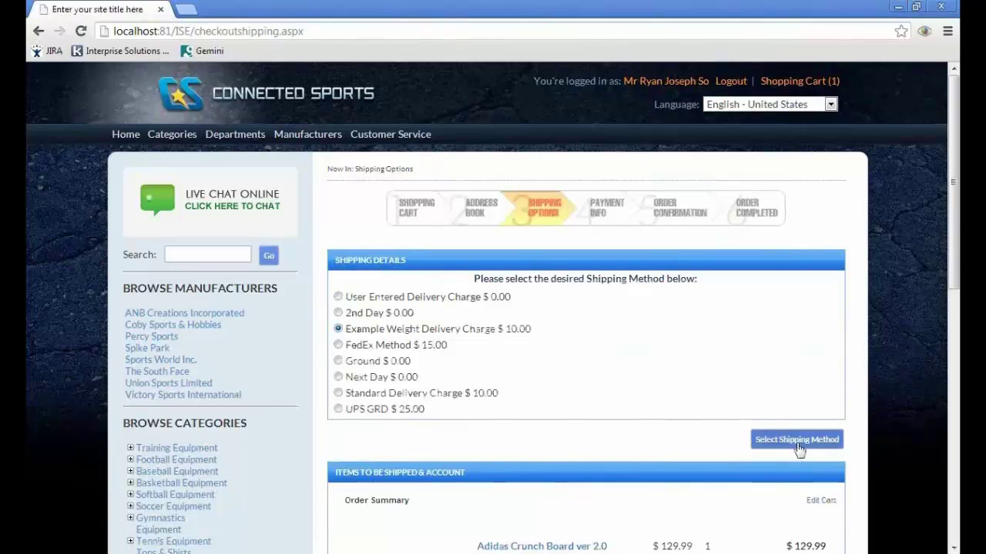
click(797, 445)
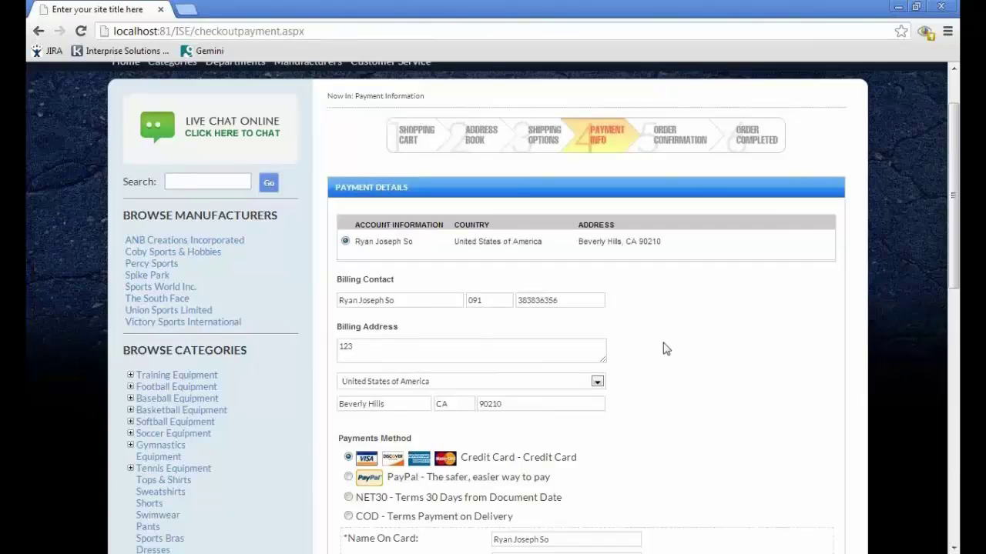
- Pay by Visa expiring 08/2020 with the card number and CVV, then place the order
scroll(662, 346, down, 3)
click(500, 414)
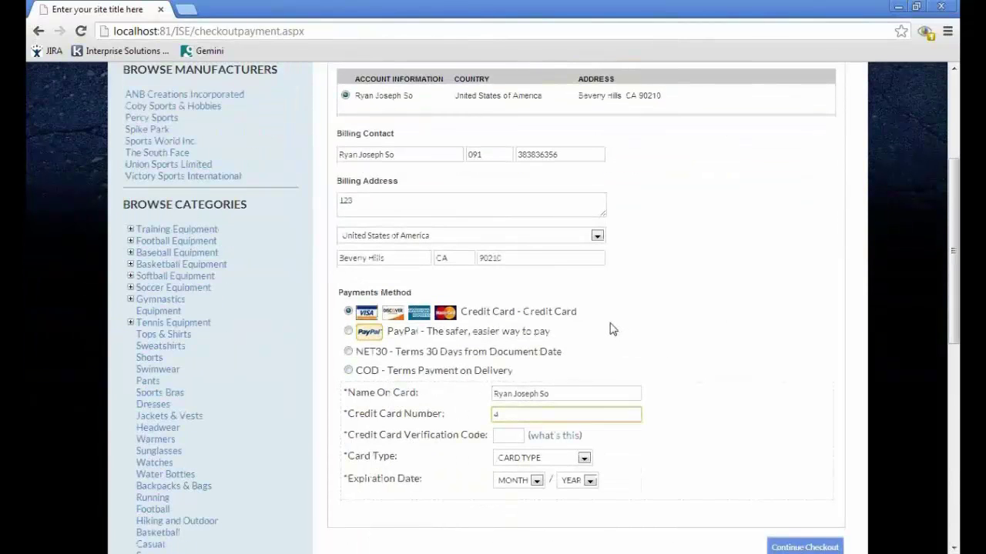
text(411111111111)
click(518, 438)
text(123)
click(573, 459)
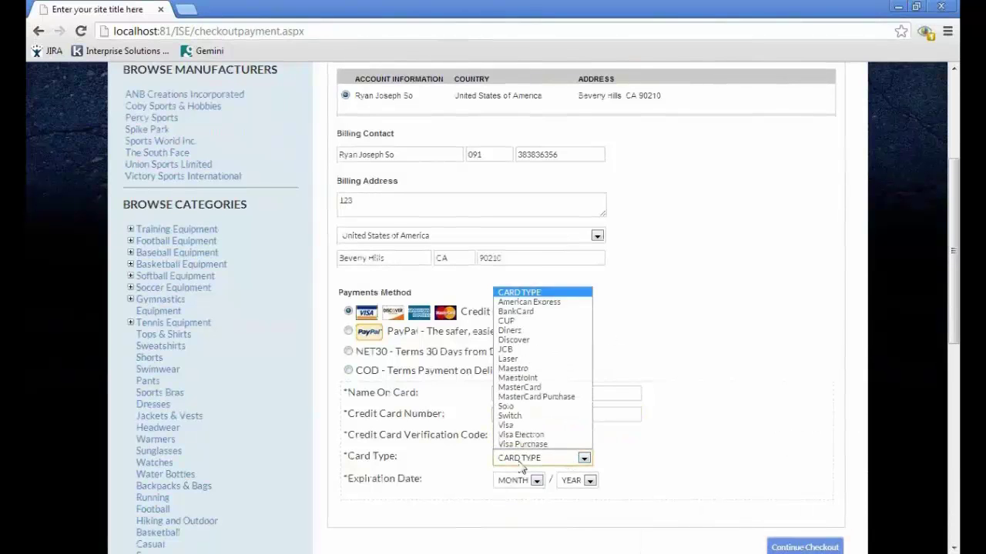
click(522, 425)
click(536, 481)
click(521, 429)
click(589, 481)
click(582, 439)
click(795, 547)
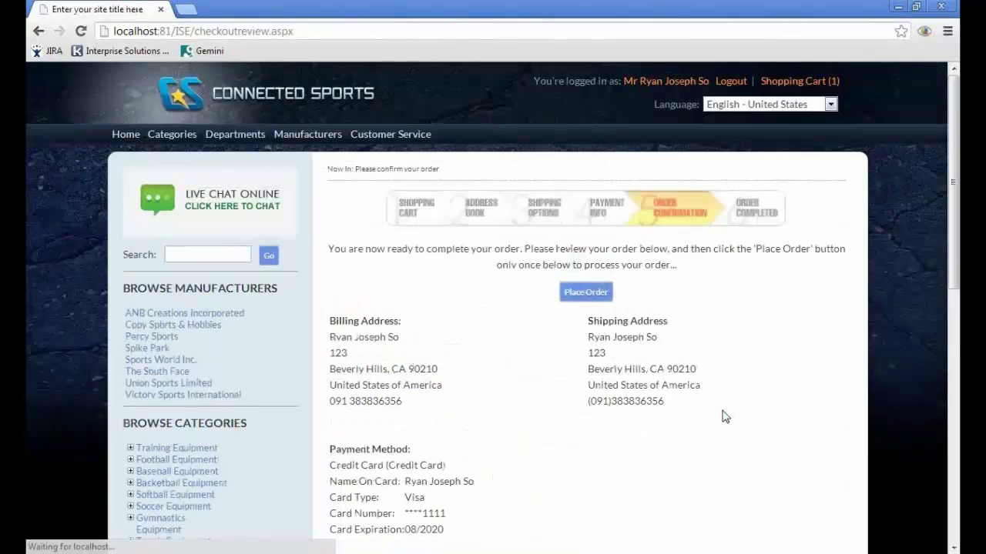
click(588, 295)
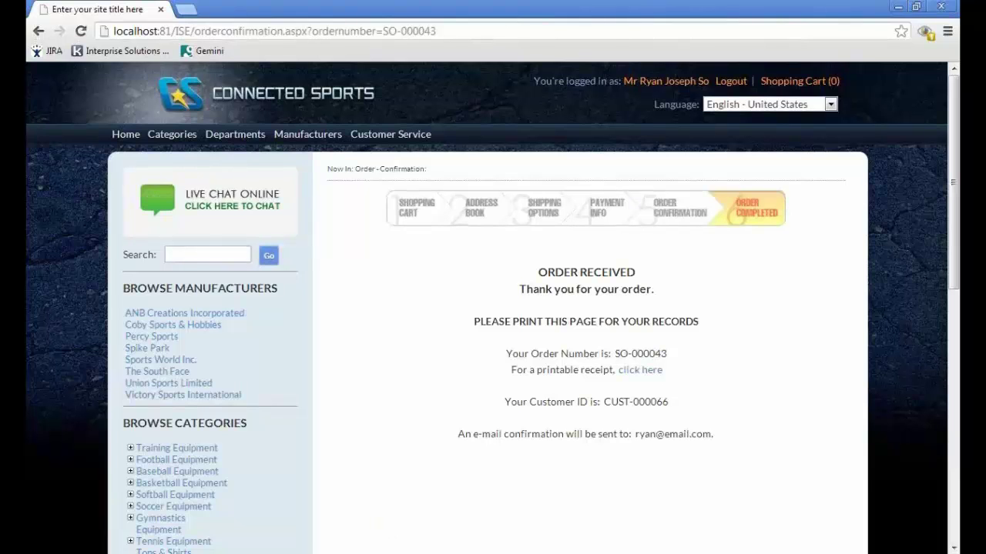
- Reload the eCommerce Admin dashboard in Firefox so it lists today's new order
key(alt+Tab)
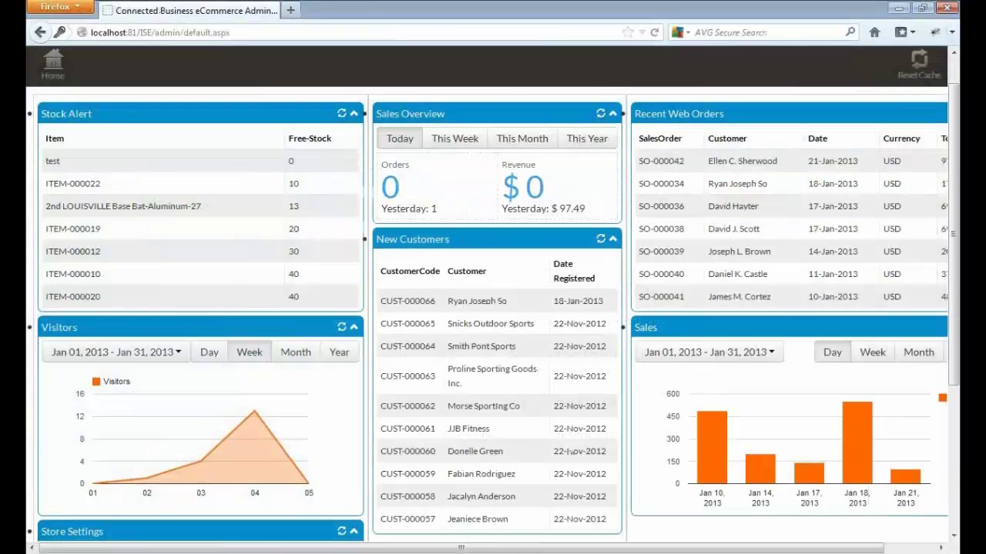
click(655, 34)
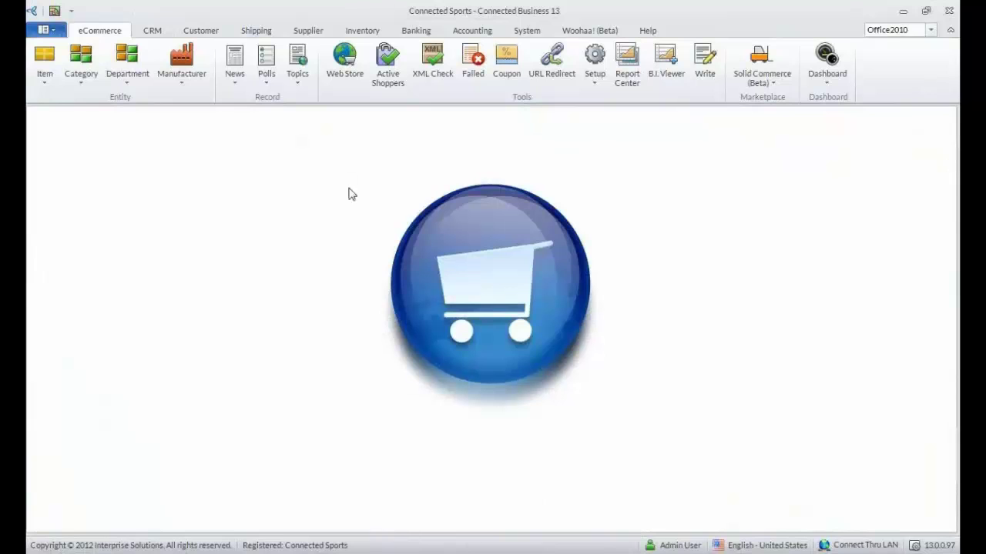
- Find the new web sales order, convert it to a sales invoice, and open that invoice
click(201, 32)
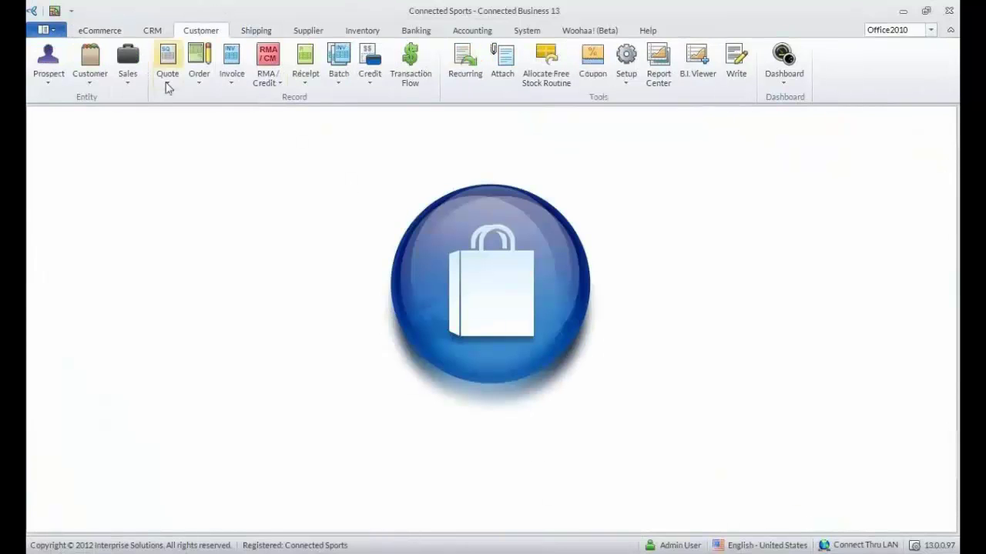
click(200, 82)
click(204, 116)
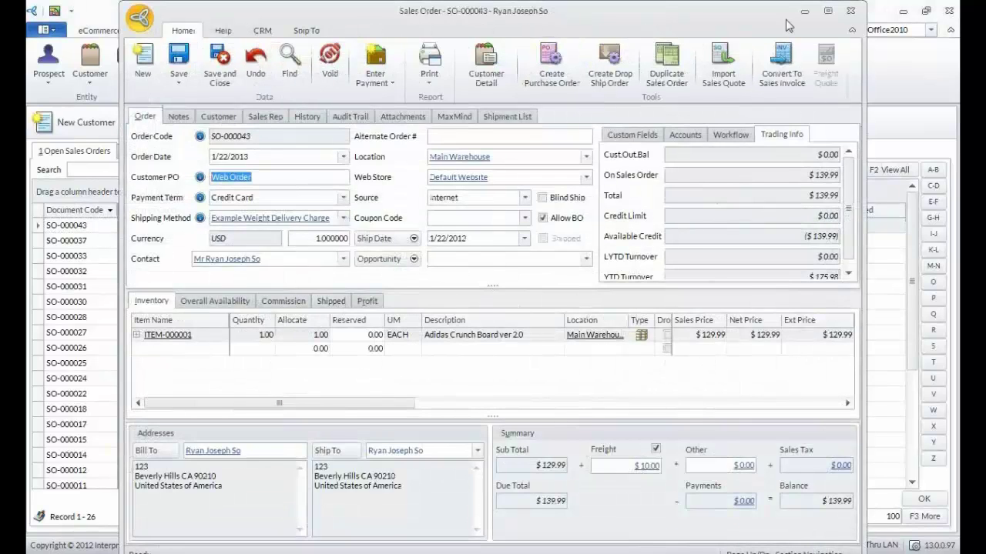
click(781, 68)
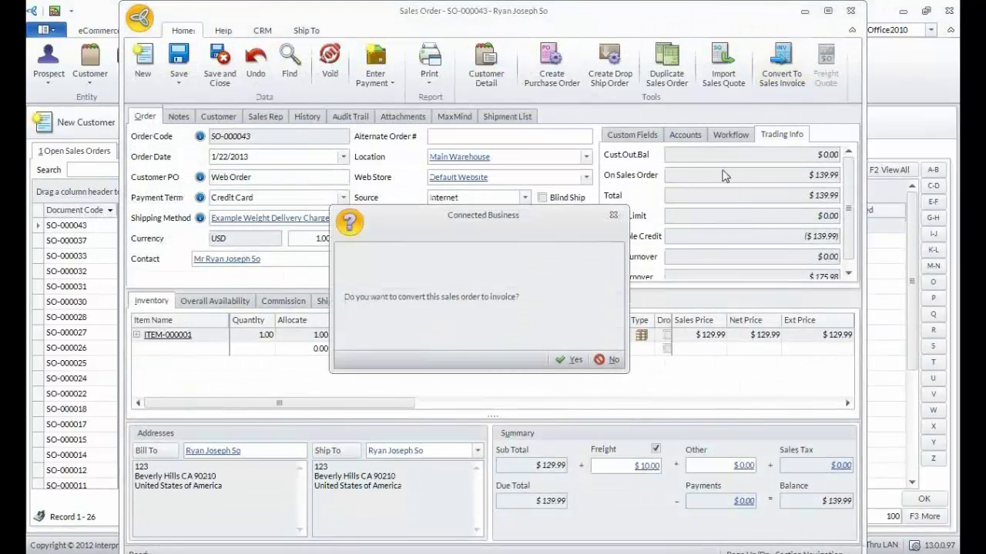
click(568, 359)
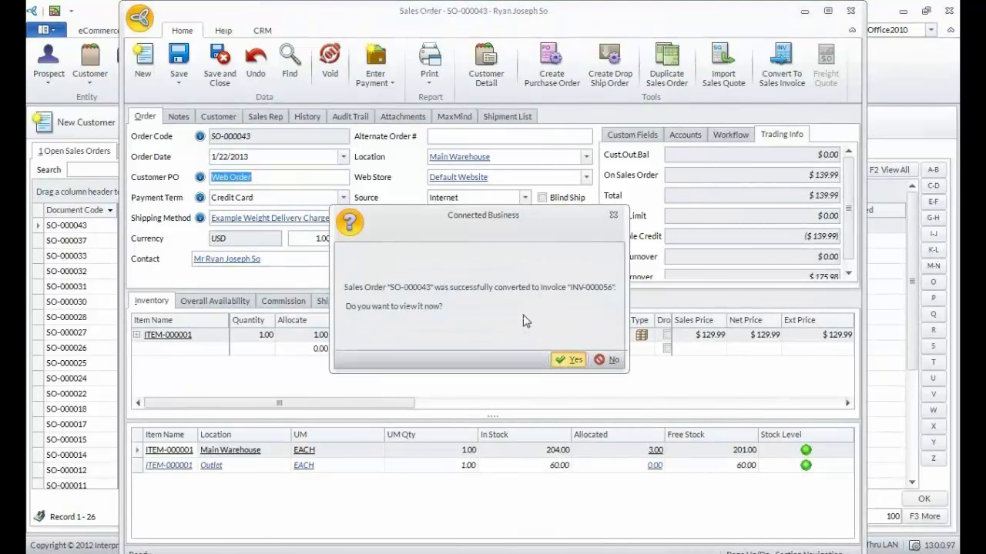
key(Return)
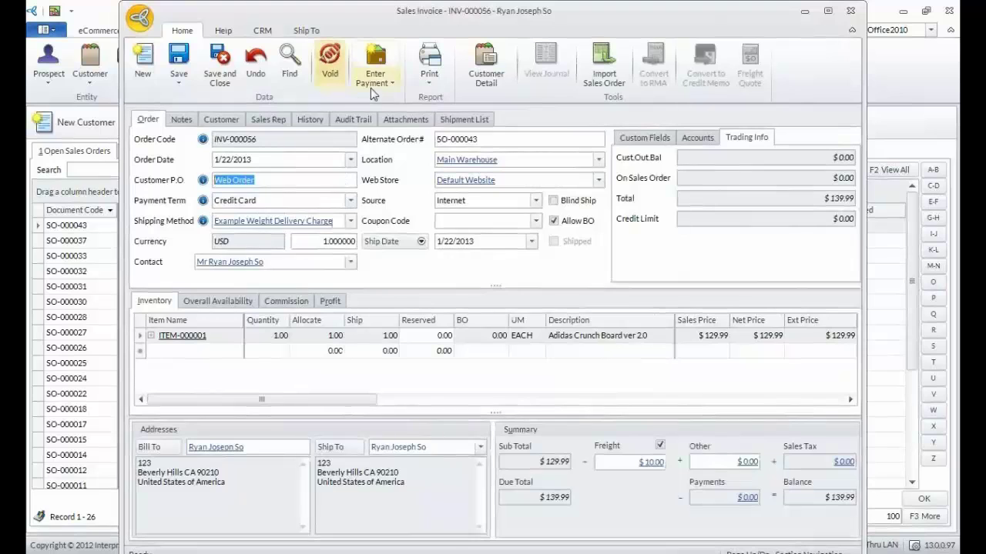
- Save the invoice's recorded card payment, then save the $139.99 invoice with a zero balance
click(370, 86)
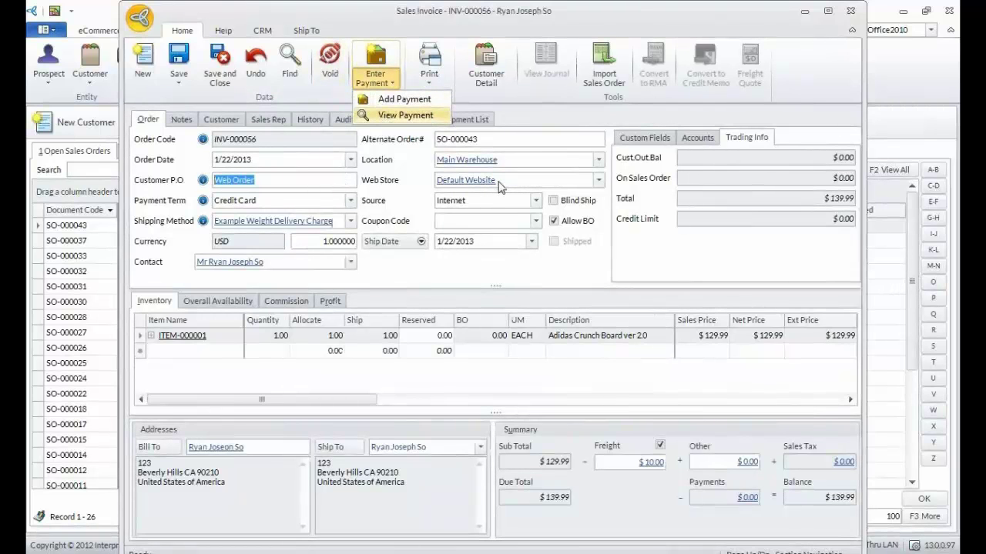
key(Return)
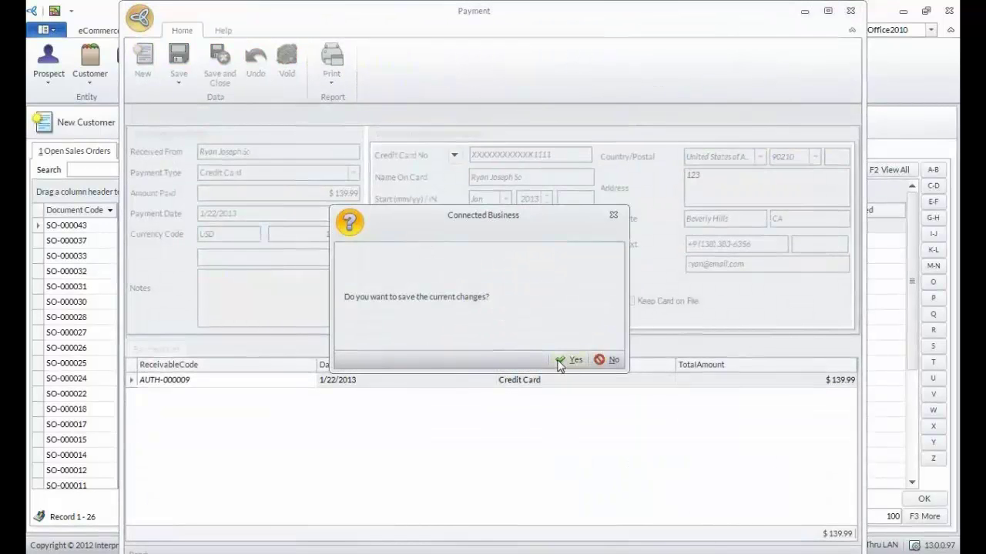
click(566, 360)
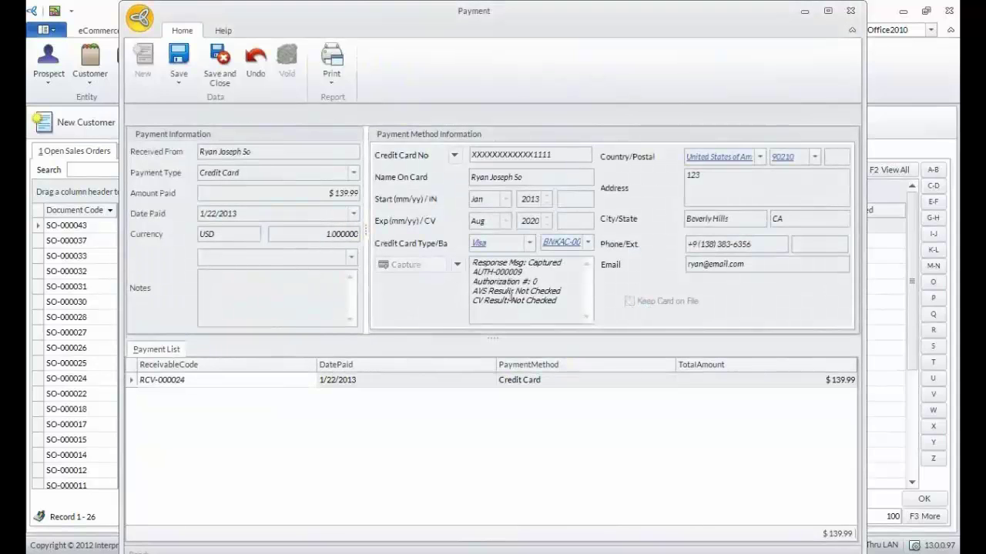
click(218, 75)
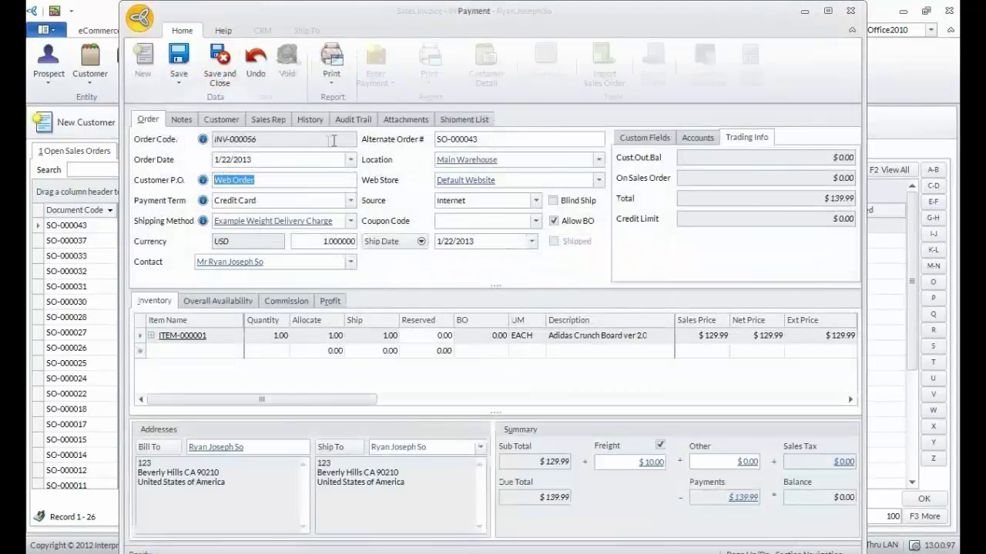
click(183, 83)
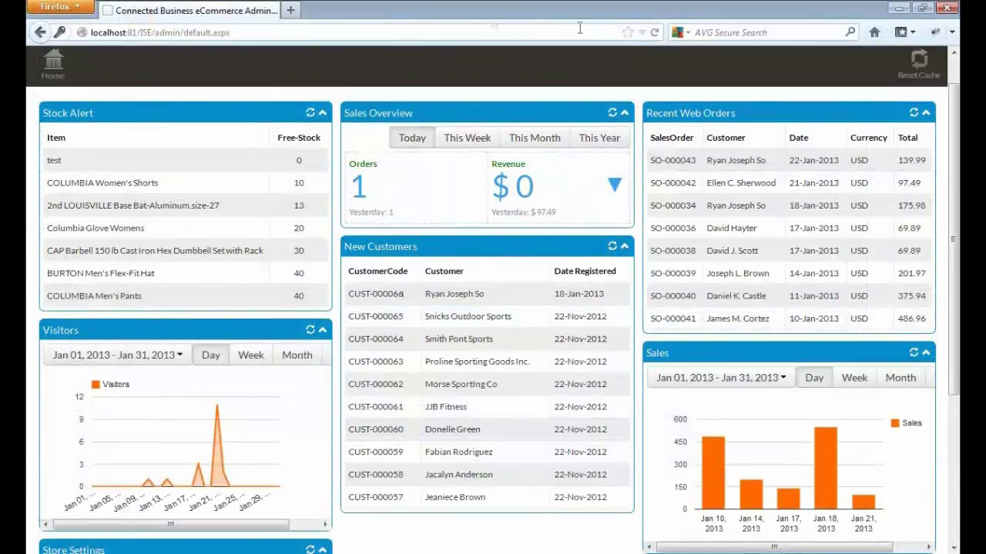
- Reload the dashboard, select the newest Recent Web Orders row, and check the daily Sales chart values
click(654, 32)
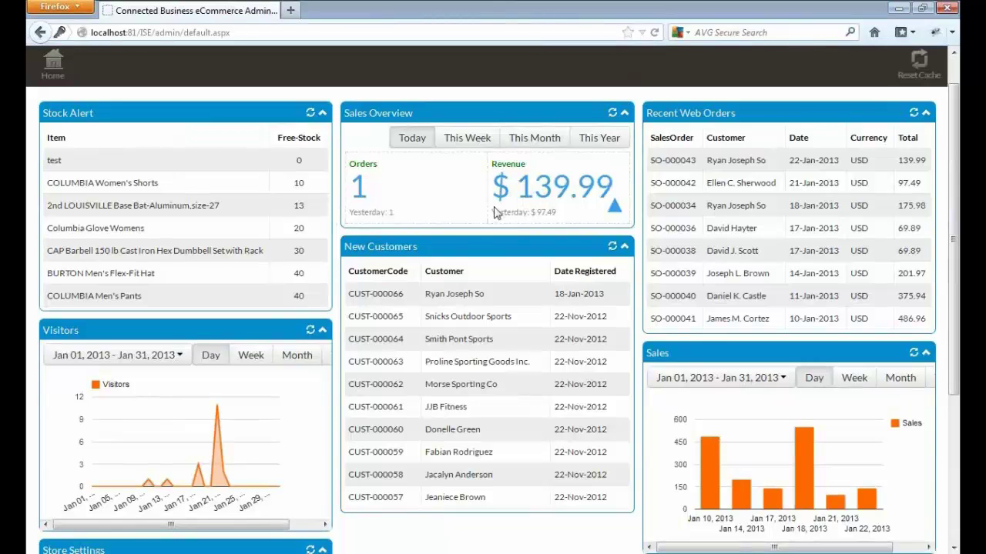
scroll(957, 252, down, 1)
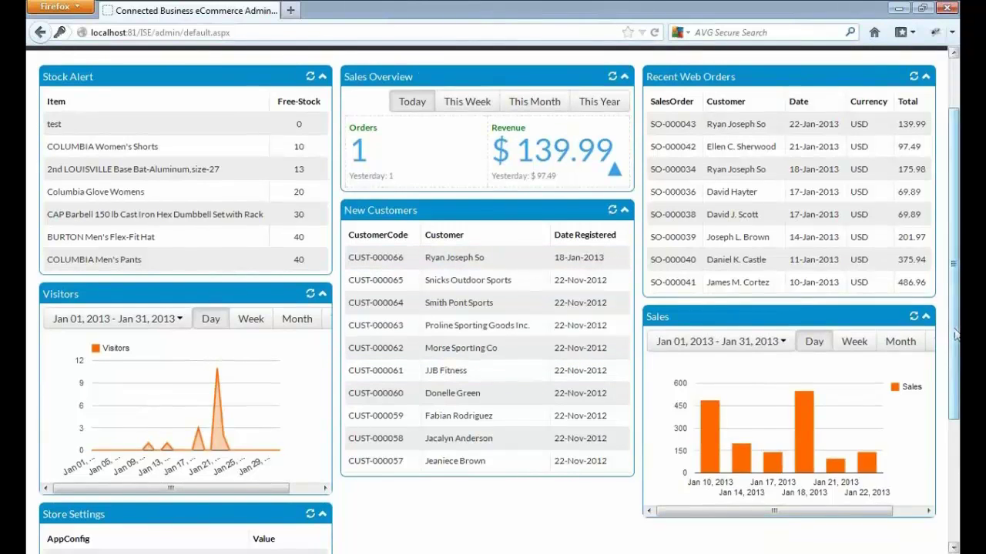
scroll(953, 334, up, 2)
click(684, 189)
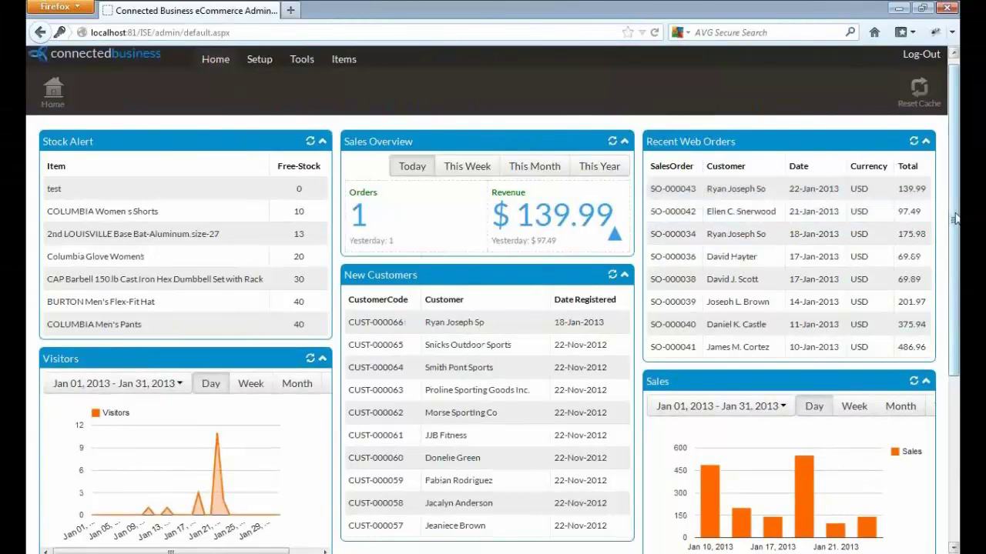
scroll(953, 233, down, 1)
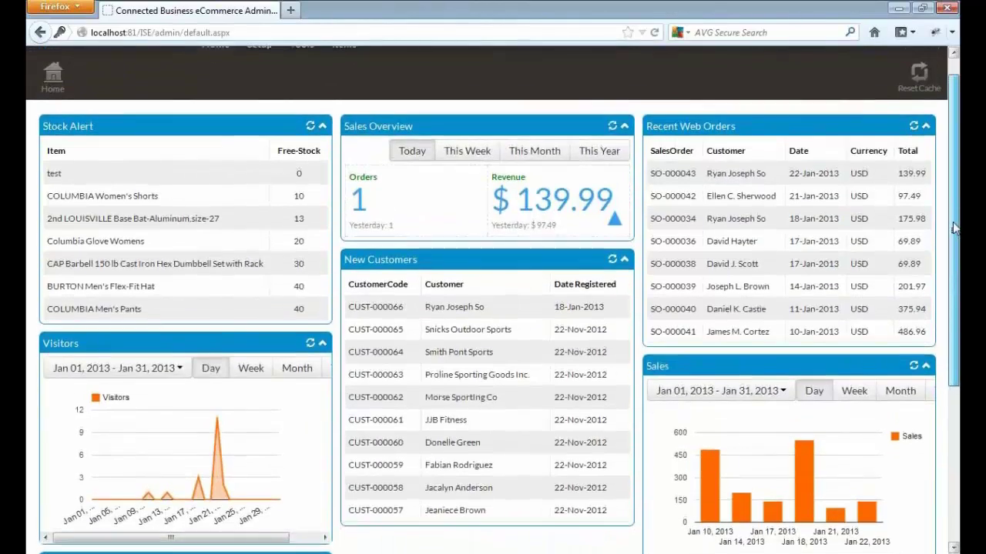
scroll(953, 233, down, 1)
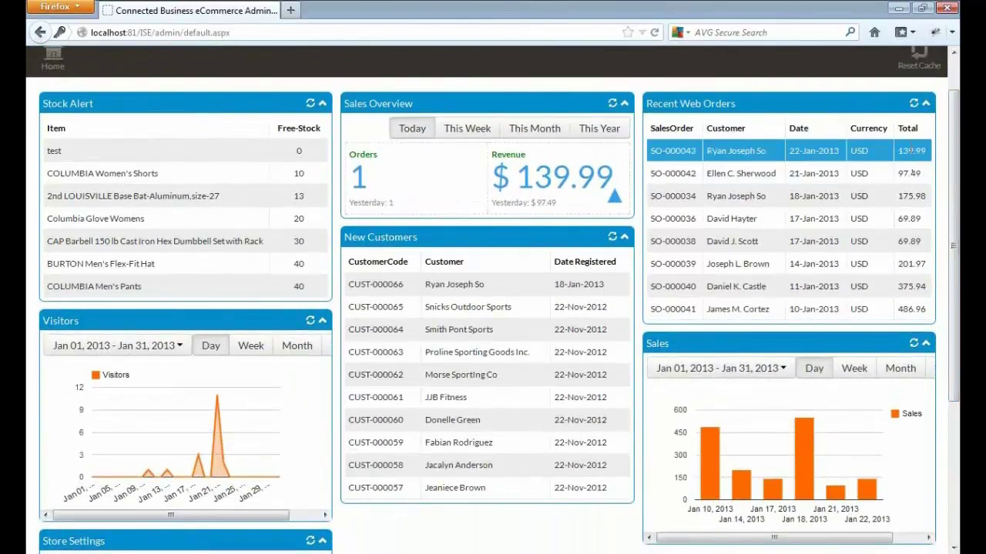
scroll(955, 243, down, 3)
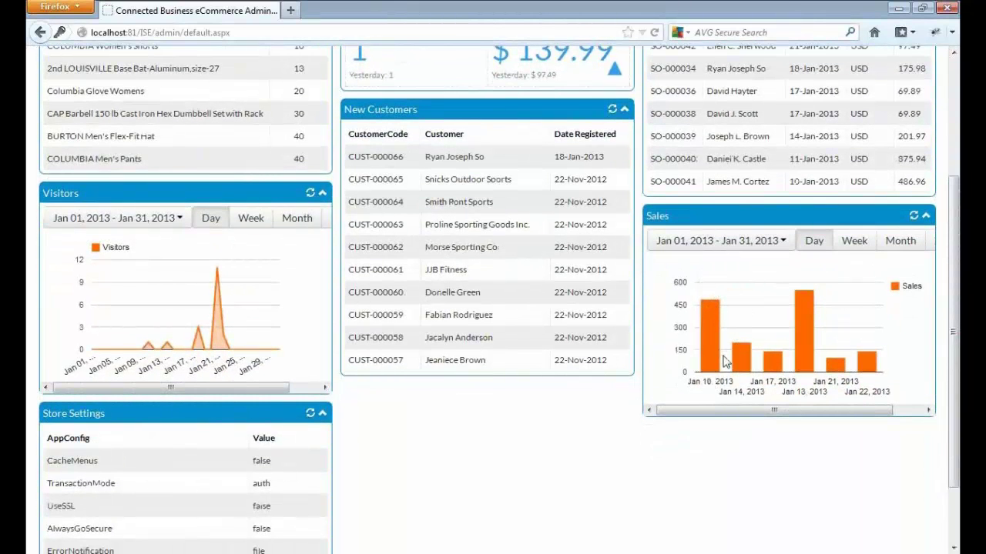
mouse_move(711, 355)
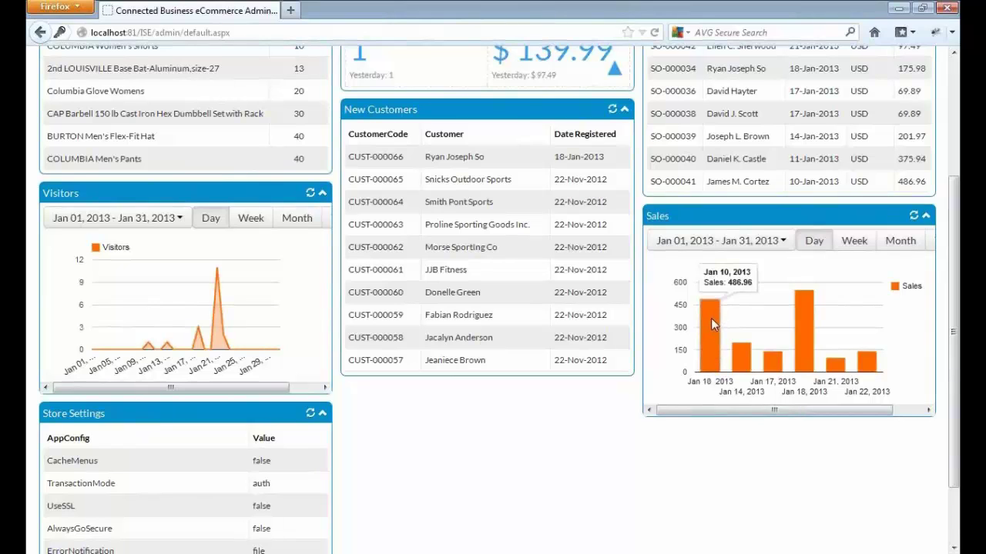
mouse_move(744, 360)
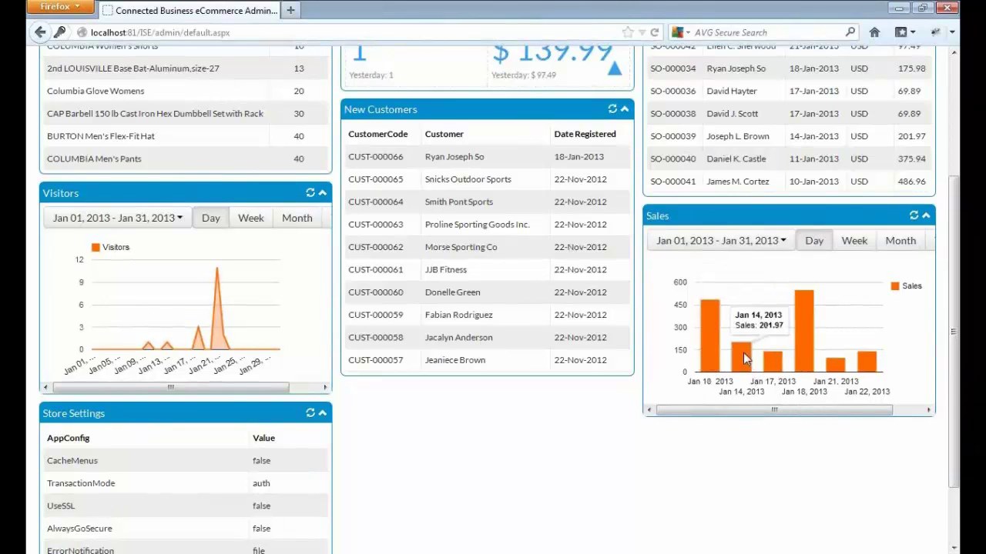
mouse_move(774, 364)
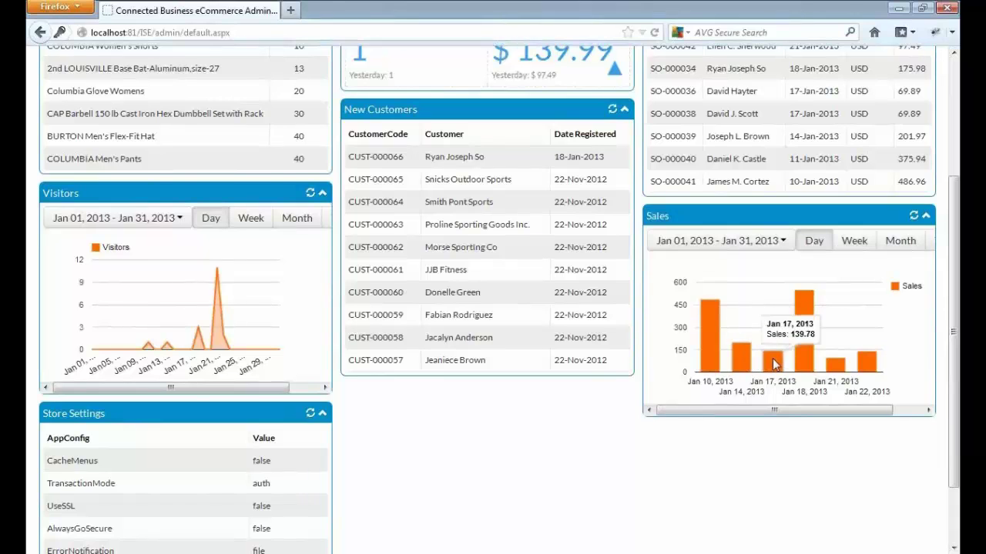
mouse_move(807, 352)
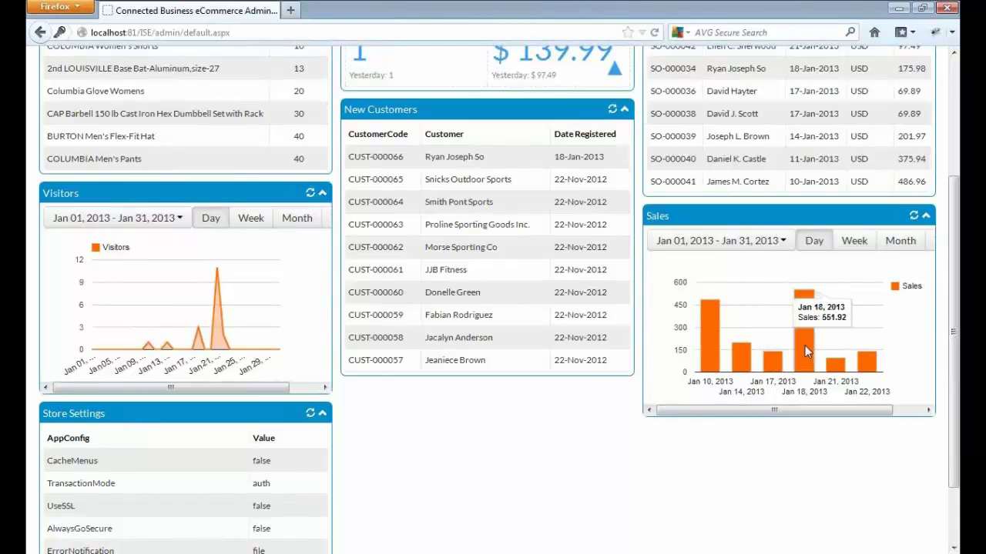
- Regroup the January Sales chart by Week and review the weekly bars
click(855, 242)
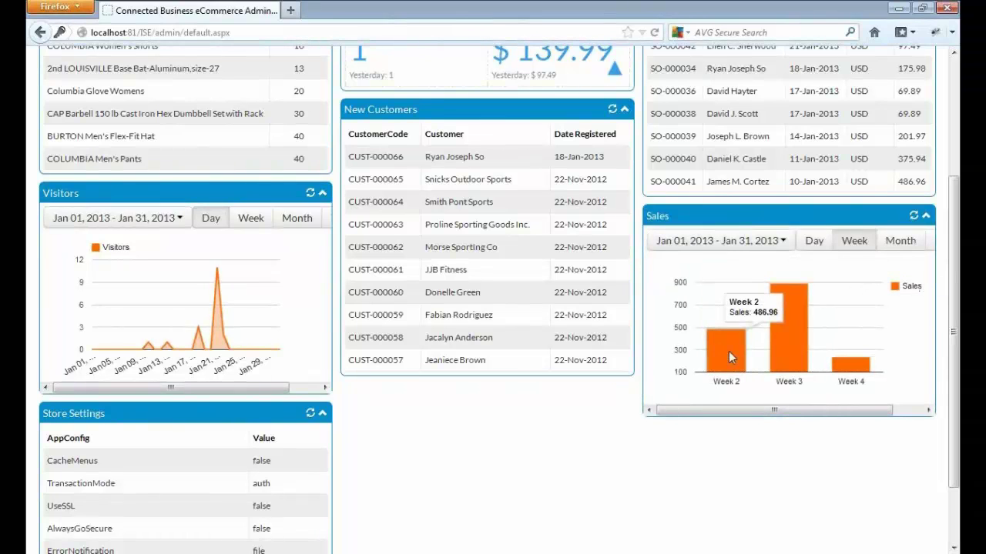
mouse_move(803, 353)
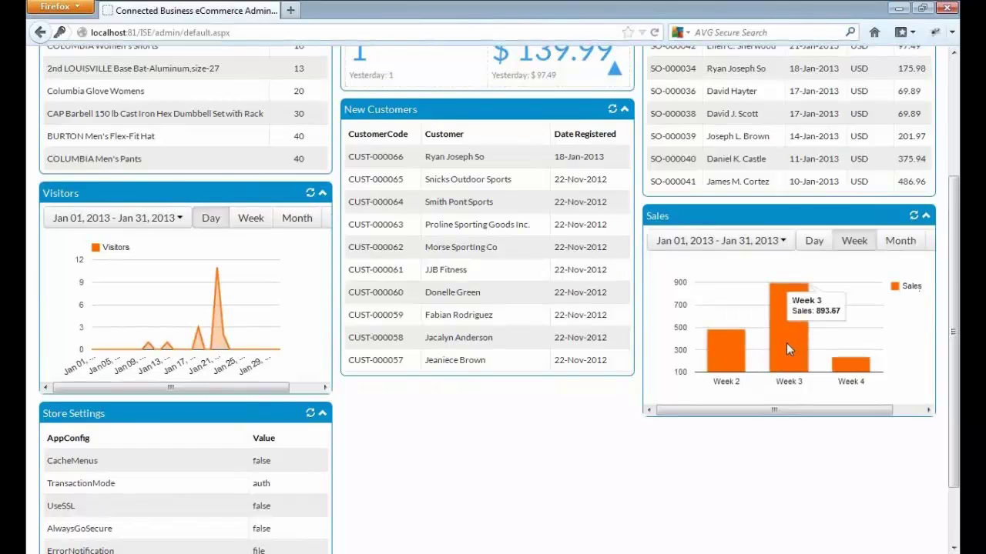
mouse_move(855, 371)
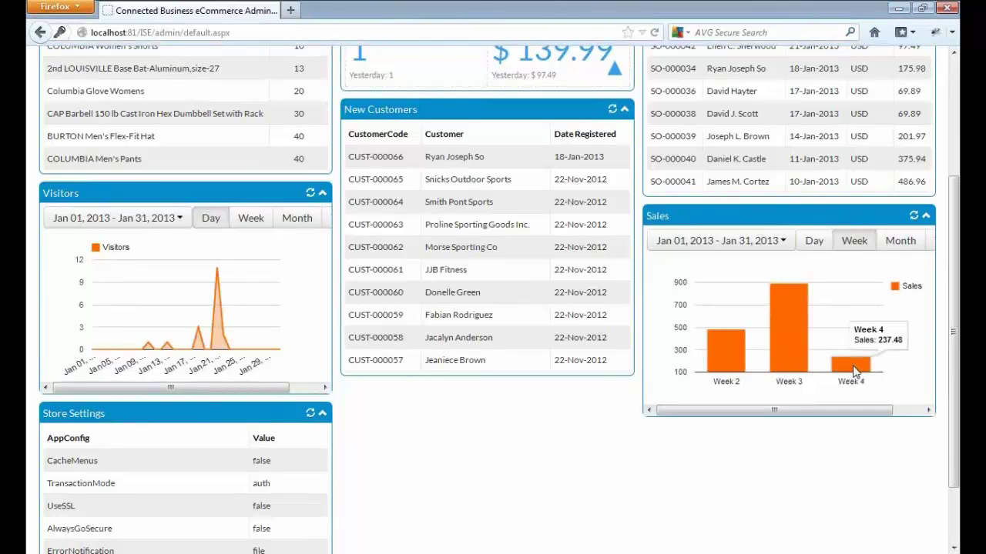
drag(953, 353, 954, 275)
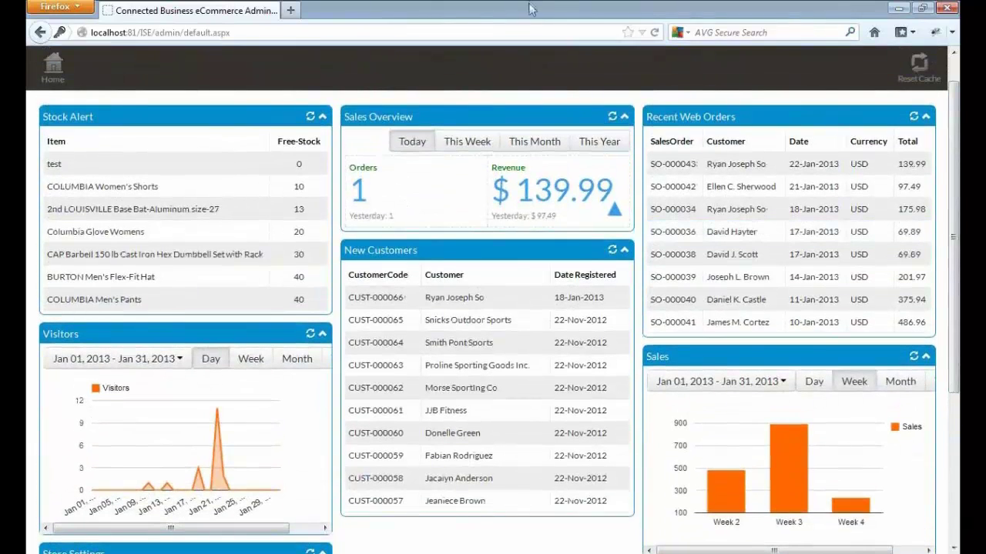
scroll(724, 113, up, 2)
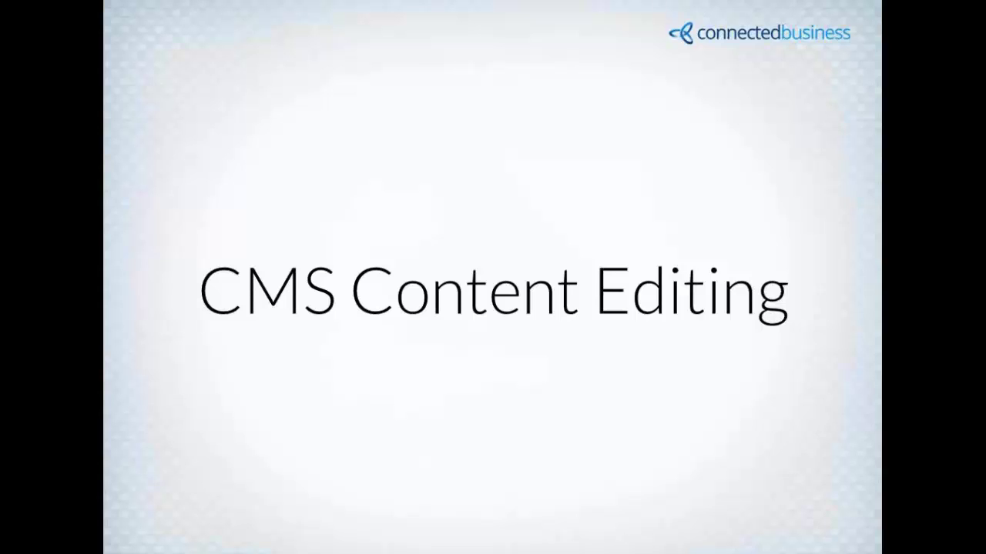
- Return to the web store admin and launch the Content Editor from the Items menu
key(alt+Tab)
key(alt+Tab)
key(alt+Tab)
key(alt+Tab)
key(alt+Tab)
key(alt+Tab)
key(alt+Tab)
key(alt+Tab)
key(alt+Tab)
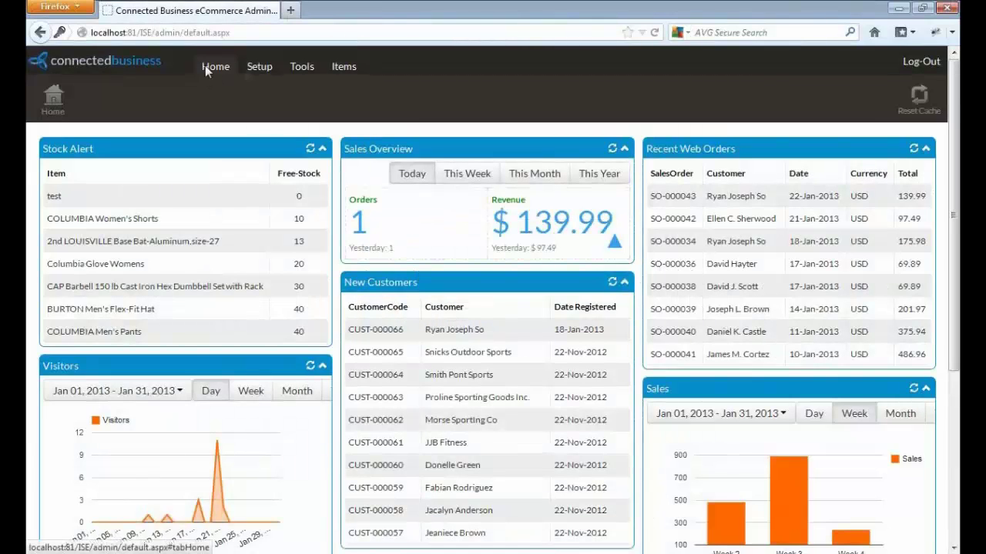
click(303, 67)
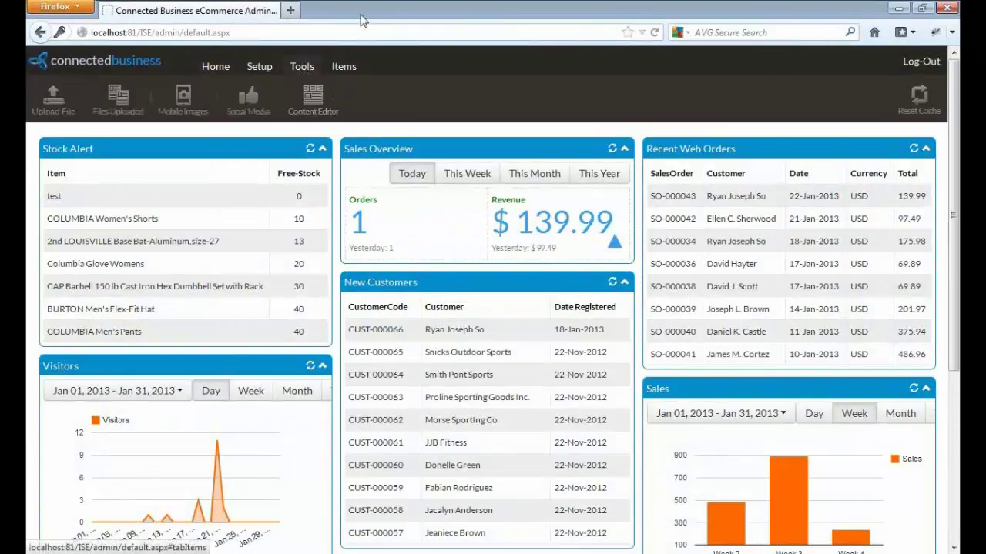
click(312, 100)
mouse_move(383, 122)
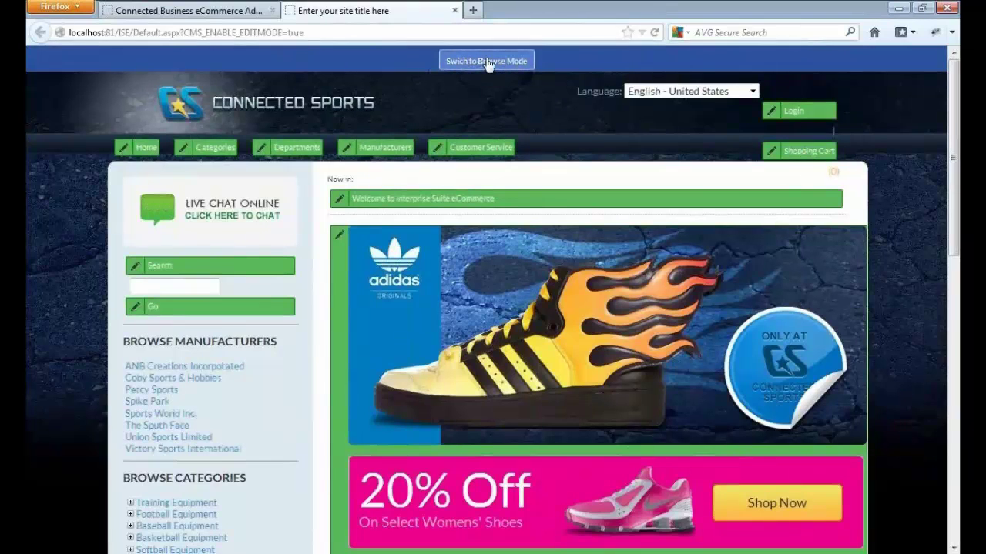
- Leave edit mode, scroll the homepage, and open the Home menu item's label for editing
click(487, 62)
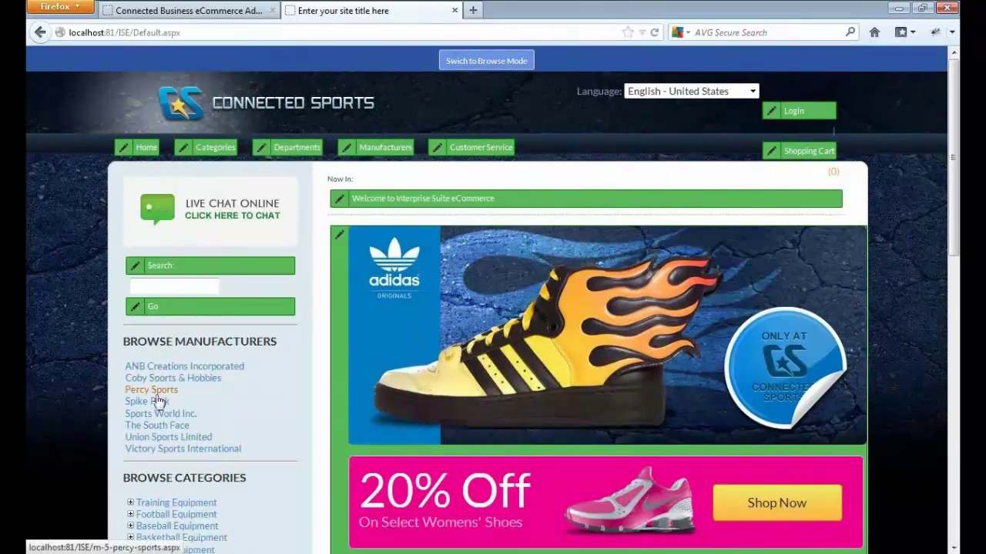
drag(956, 230, 957, 377)
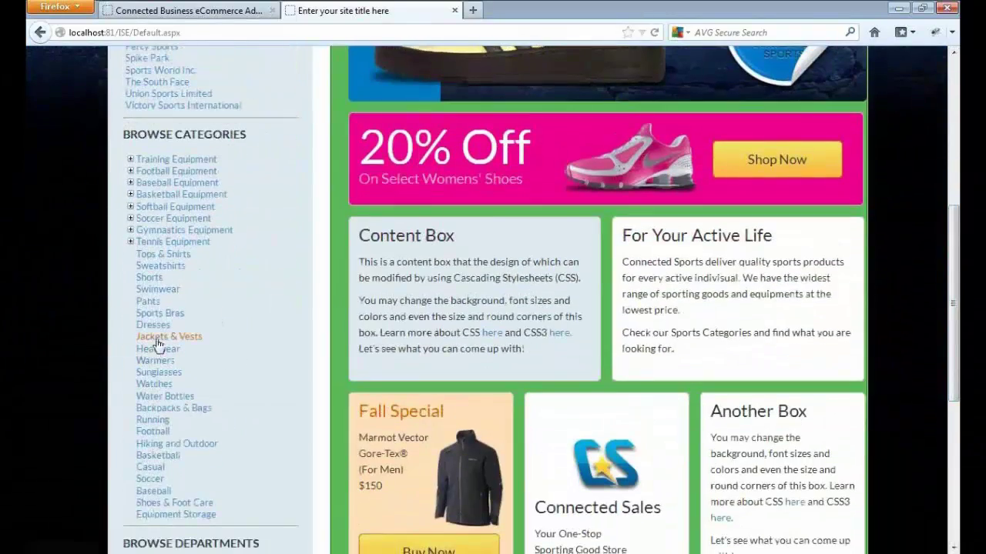
drag(953, 280, 949, 129)
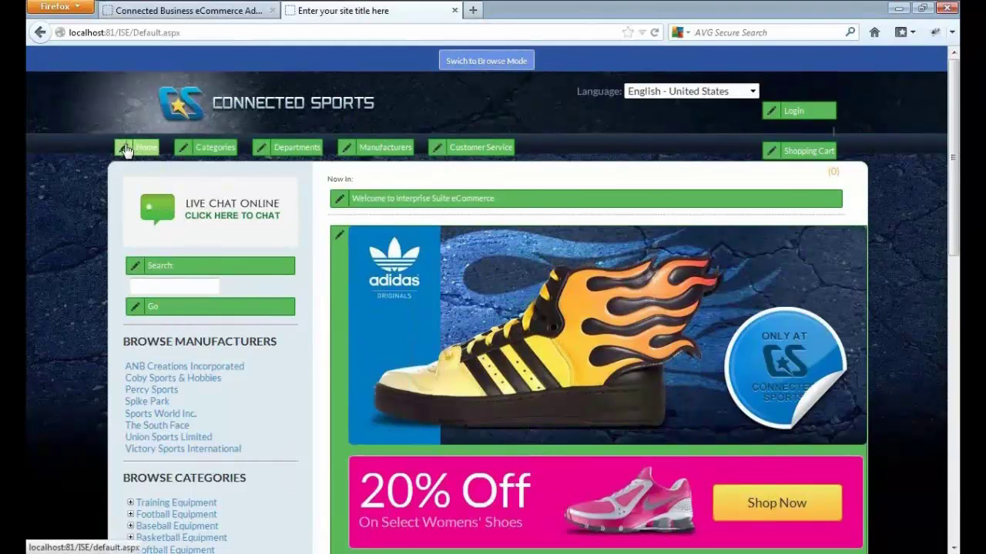
click(125, 148)
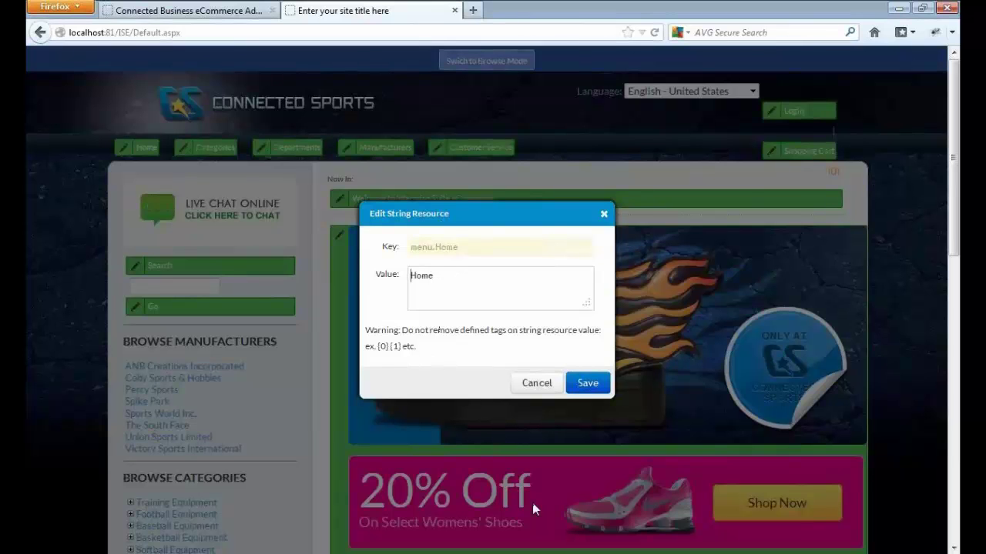
- In Connected Business, search eCommerce String Resources for the menu. strings
click(489, 553)
click(484, 487)
click(107, 31)
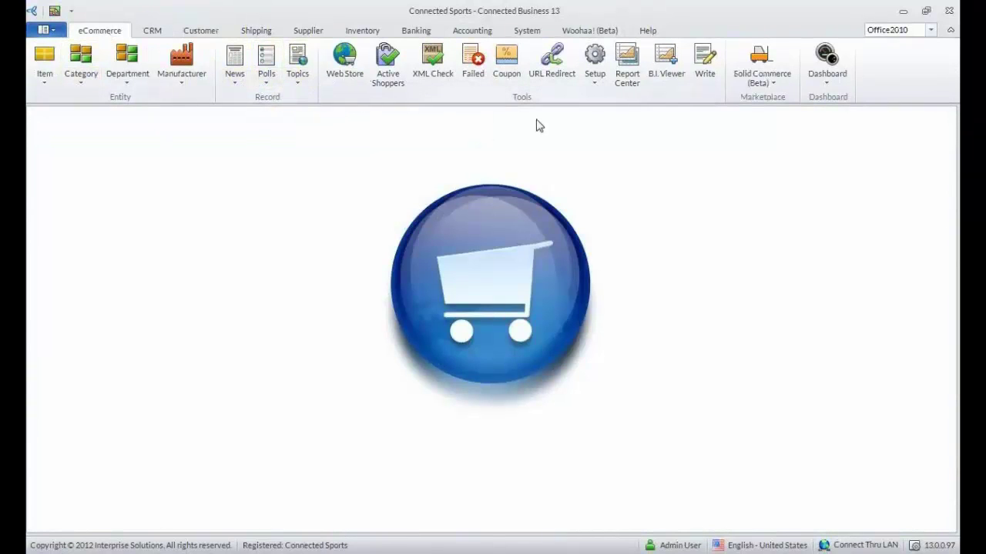
click(595, 86)
click(636, 117)
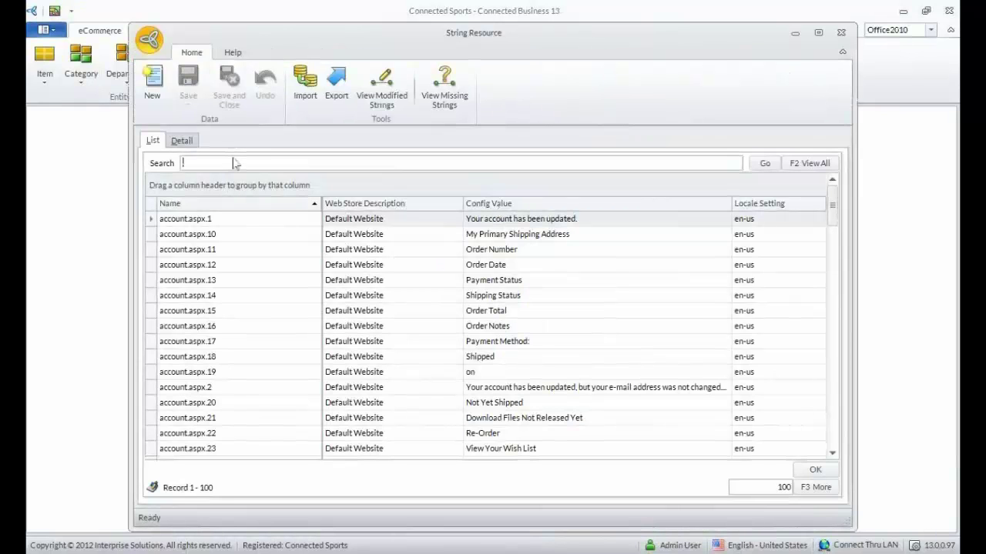
text(menu.de)
key(Return)
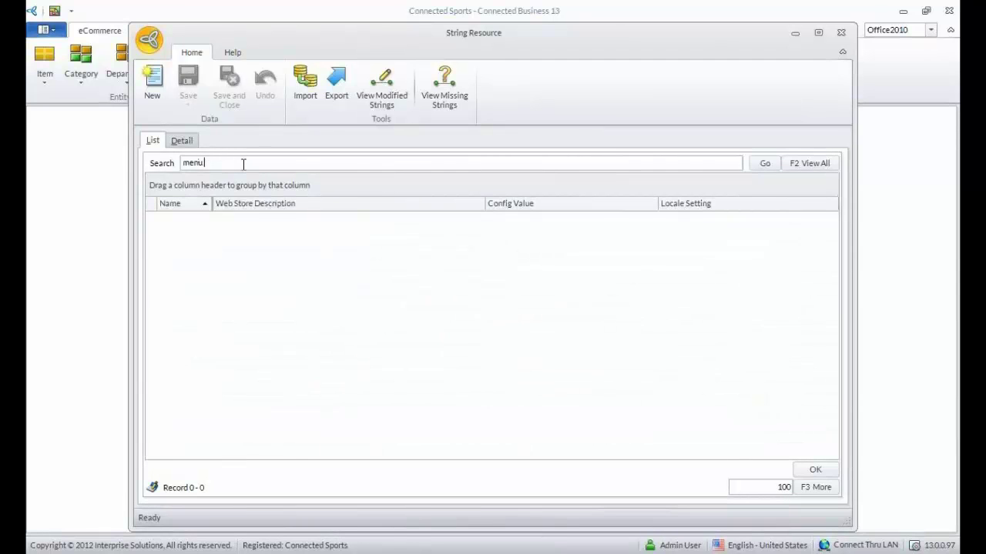
text(.)
key(Return)
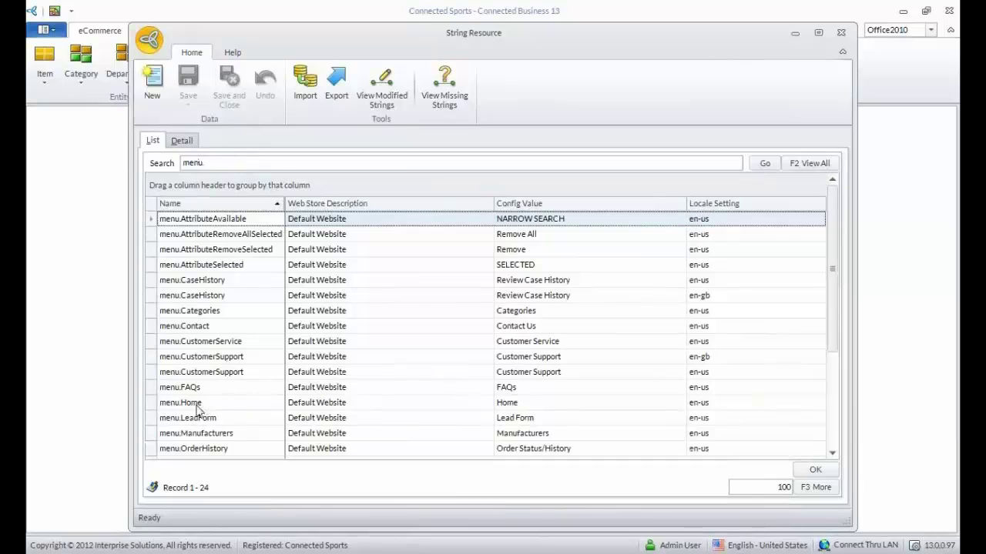
- Change the menu.Home label from 'Home' to 'Default' and save it
double_click(202, 403)
click(268, 320)
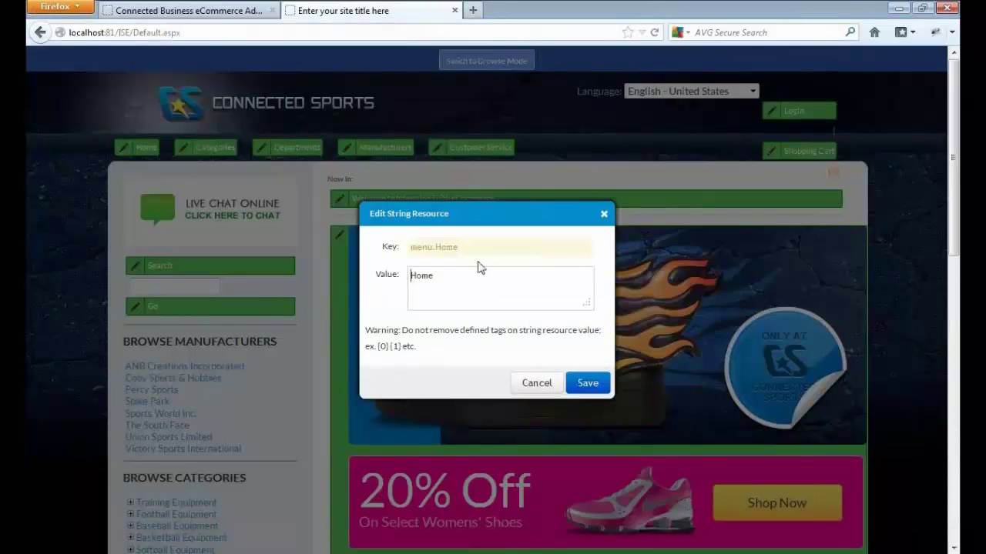
drag(460, 273, 307, 269)
key(BackSpace)
text(Default)
click(587, 384)
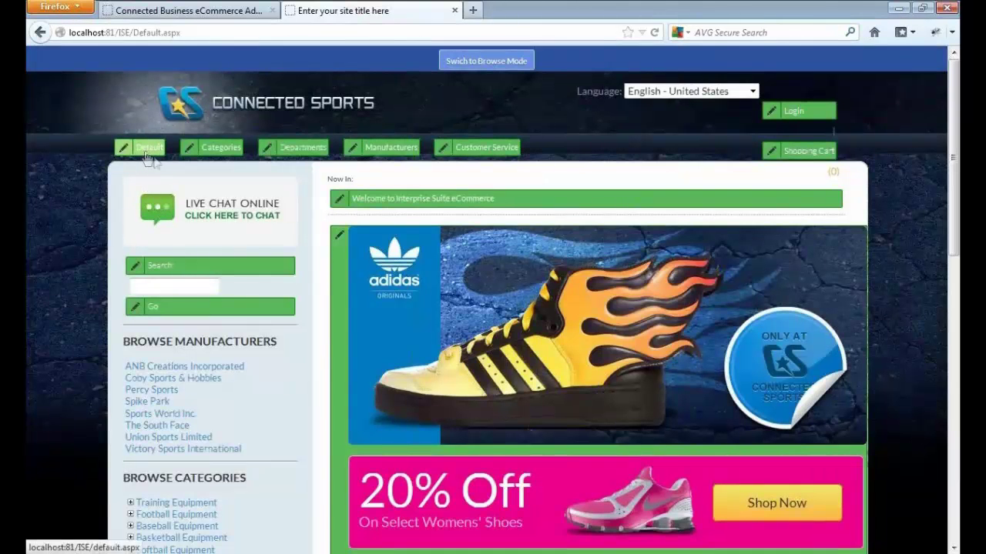
- Reopen menu.Home from the string list to verify it reads Default, then close the window
click(566, 553)
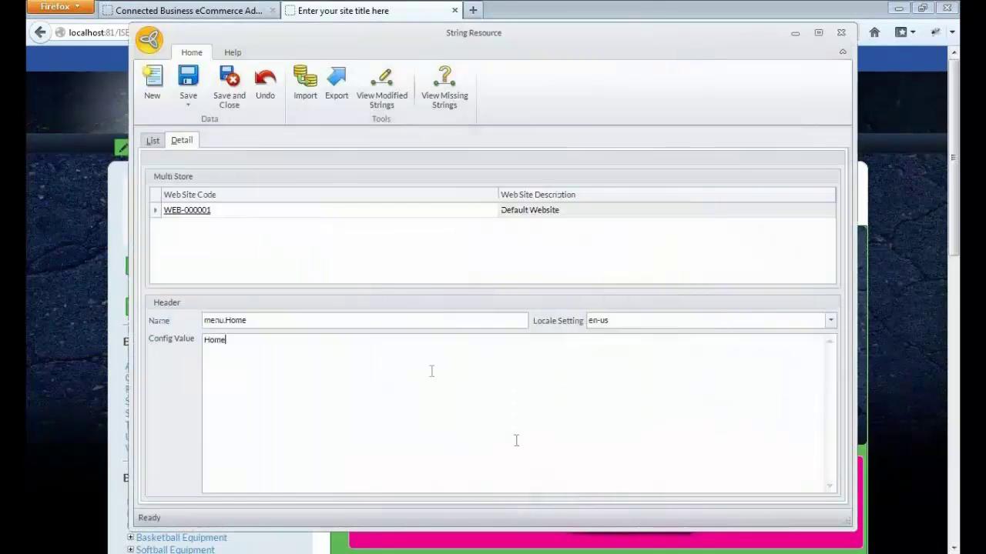
click(154, 141)
click(201, 408)
double_click(200, 407)
click(262, 343)
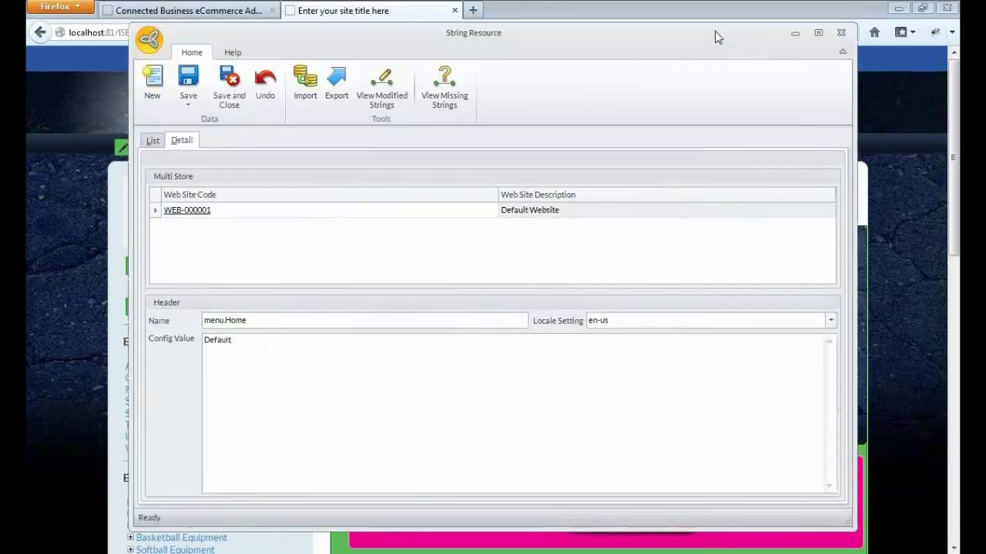
drag(714, 31, 708, 37)
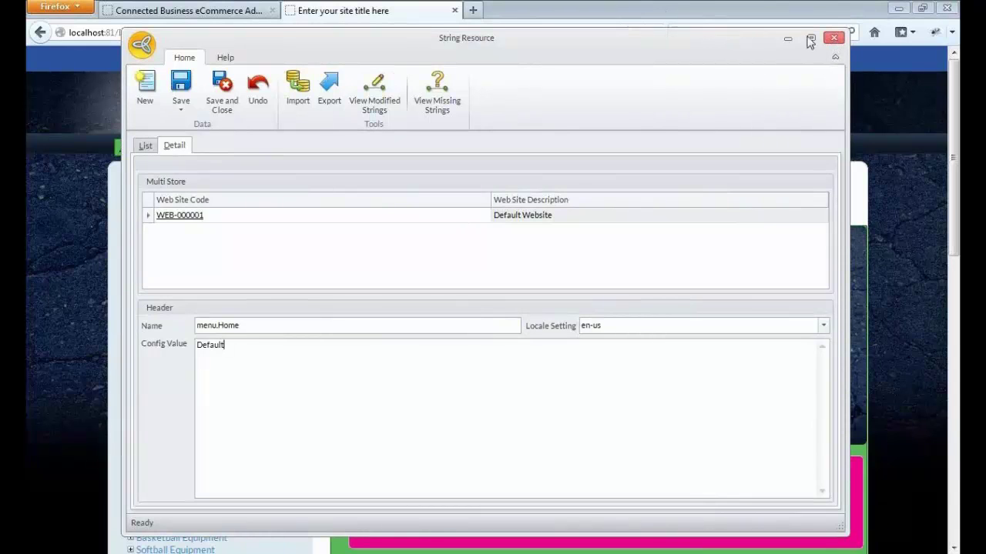
click(833, 40)
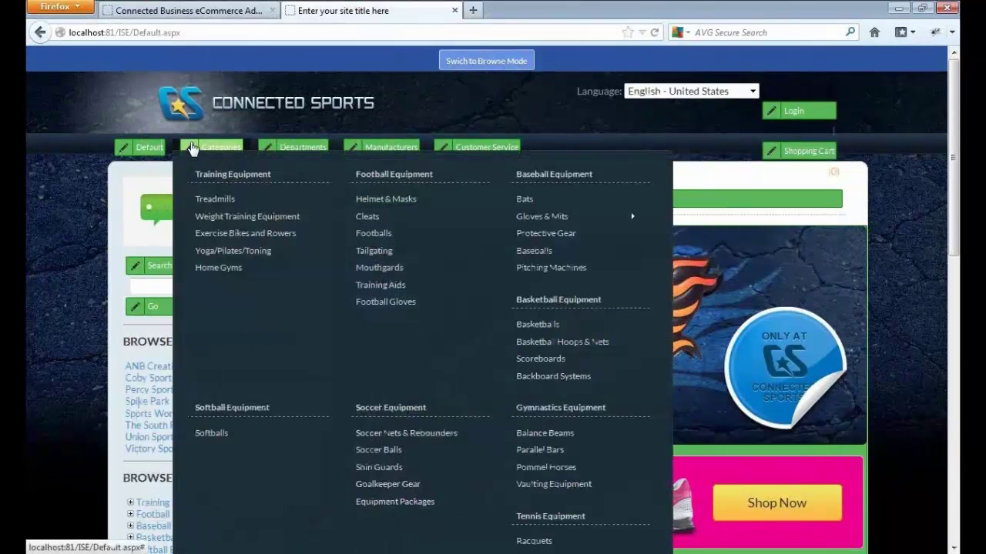
- Open the Categories menu label editor, close it unchanged, and scroll down the homepage
click(189, 148)
click(539, 383)
scroll(479, 296, down, 1)
scroll(479, 297, down, 1)
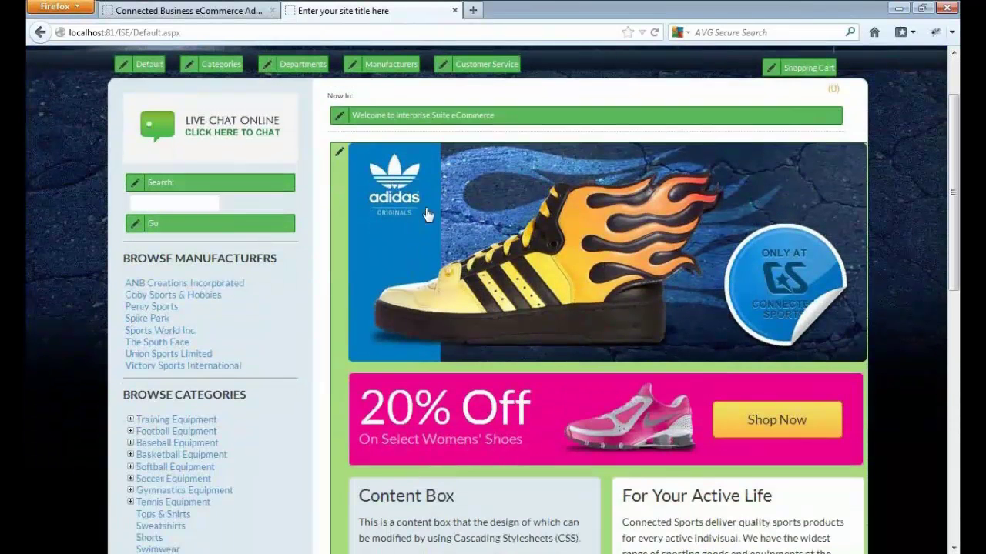
- Open the homepage banner content and inspect its HTML source and preview
click(374, 231)
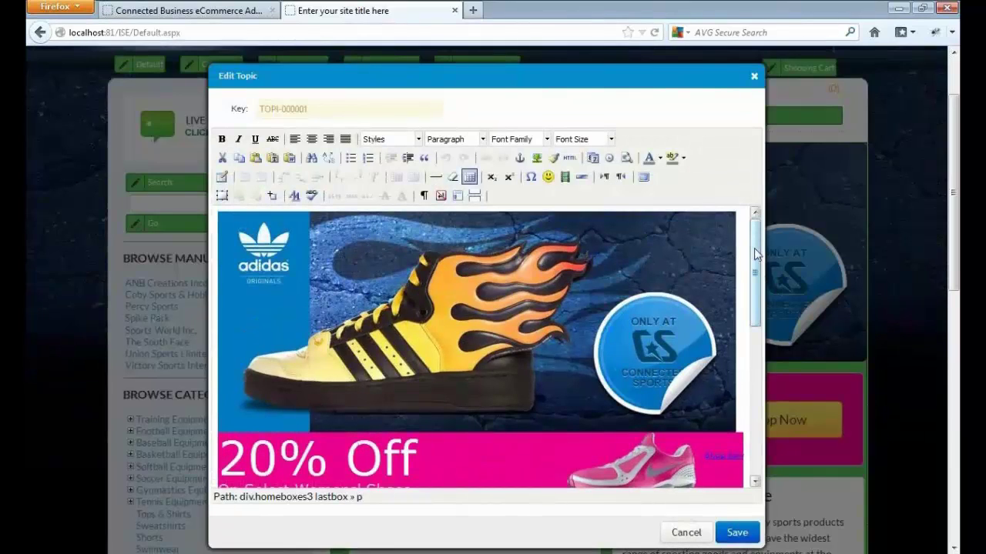
mouse_move(755, 254)
mouse_down()
mouse_move(757, 392)
mouse_move(755, 246)
mouse_up()
drag(539, 74, 568, 68)
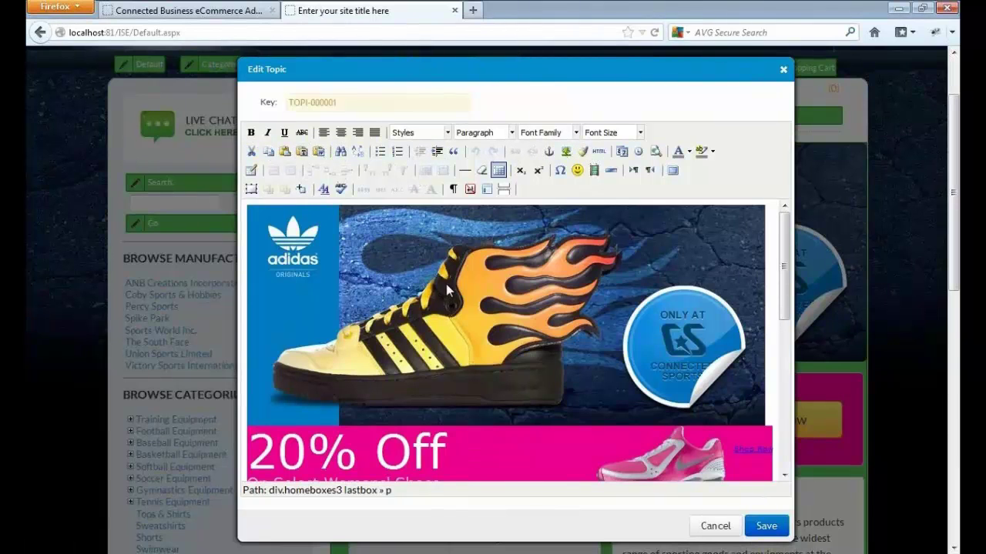
mouse_move(784, 276)
mouse_down()
mouse_move(784, 396)
mouse_move(784, 261)
mouse_up()
click(598, 151)
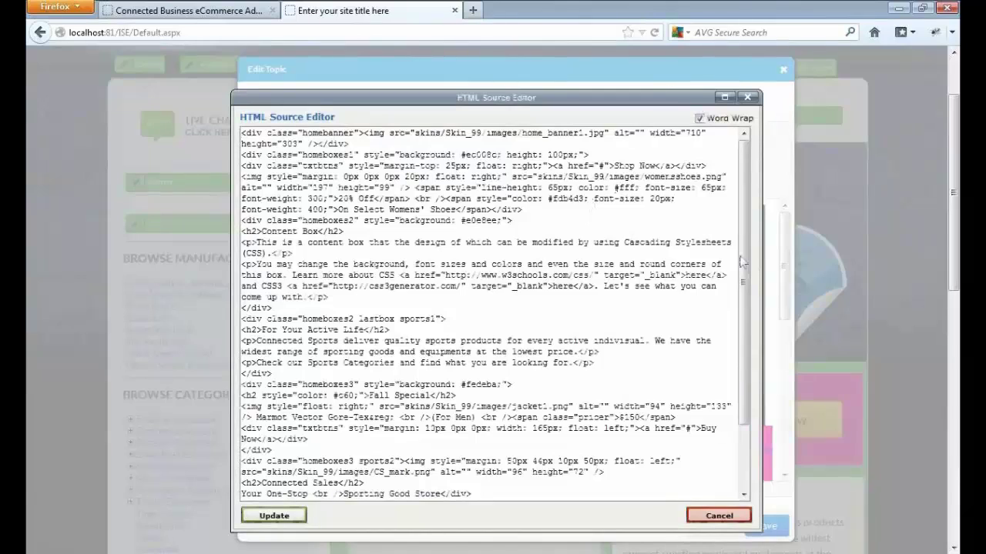
mouse_move(742, 238)
mouse_down()
mouse_move(743, 331)
mouse_move(741, 231)
mouse_up()
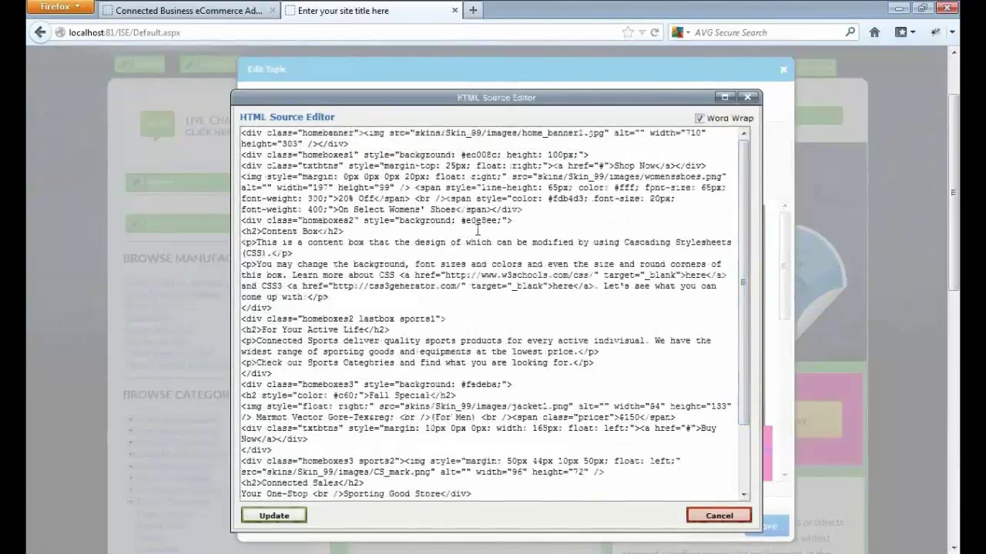
click(718, 516)
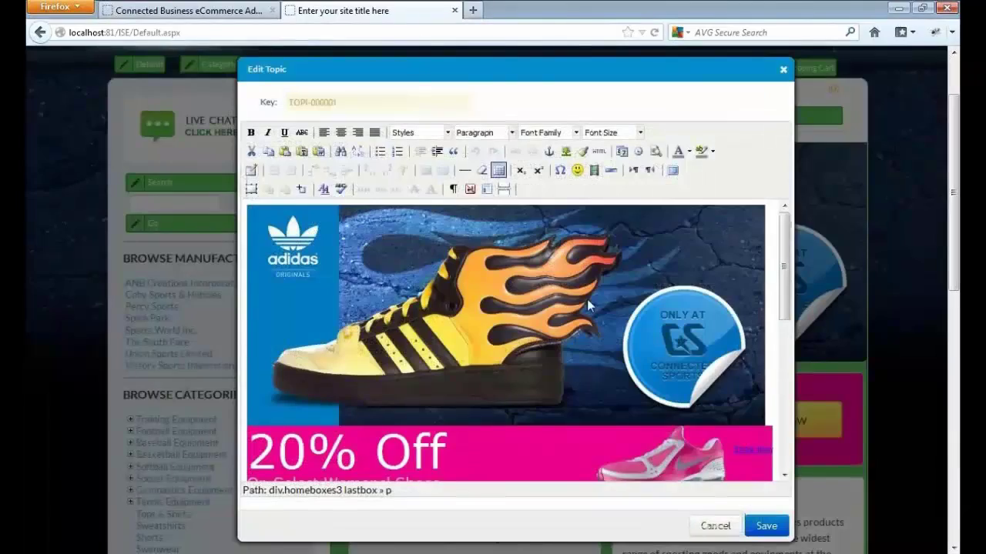
click(656, 154)
drag(684, 310, 690, 345)
click(685, 90)
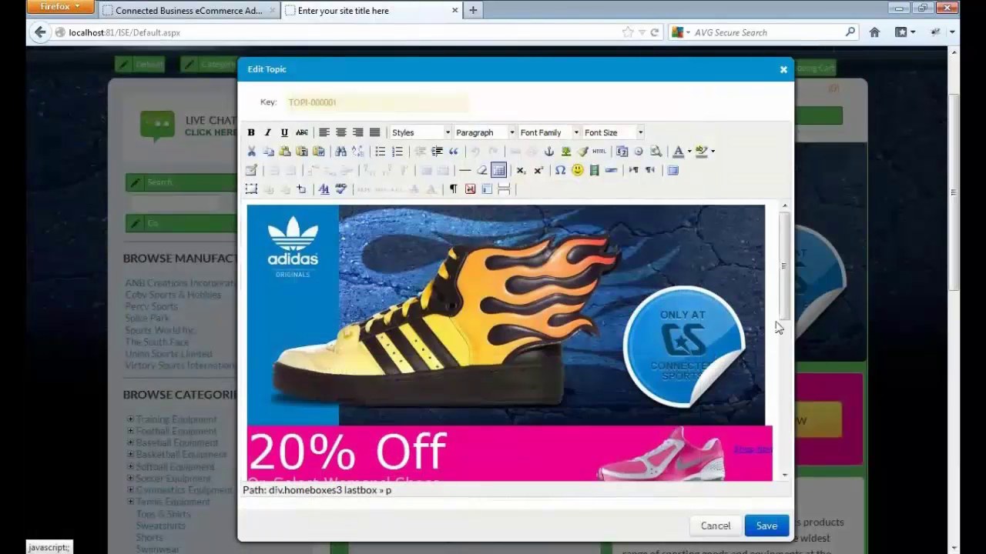
- Delete all content below the adidas banner image and save the homepage topic
drag(774, 420, 785, 416)
scroll(781, 415, down, 2)
key(Delete)
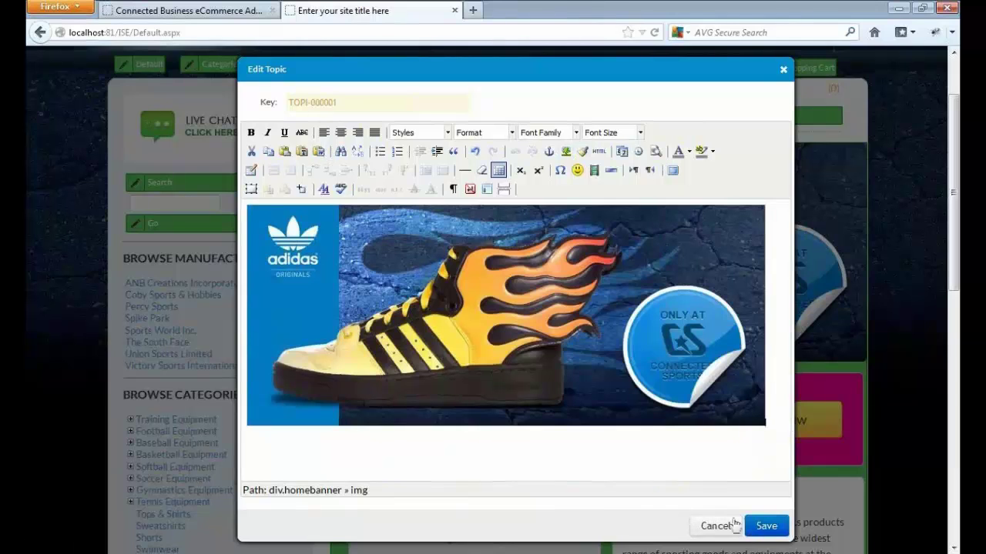
click(766, 526)
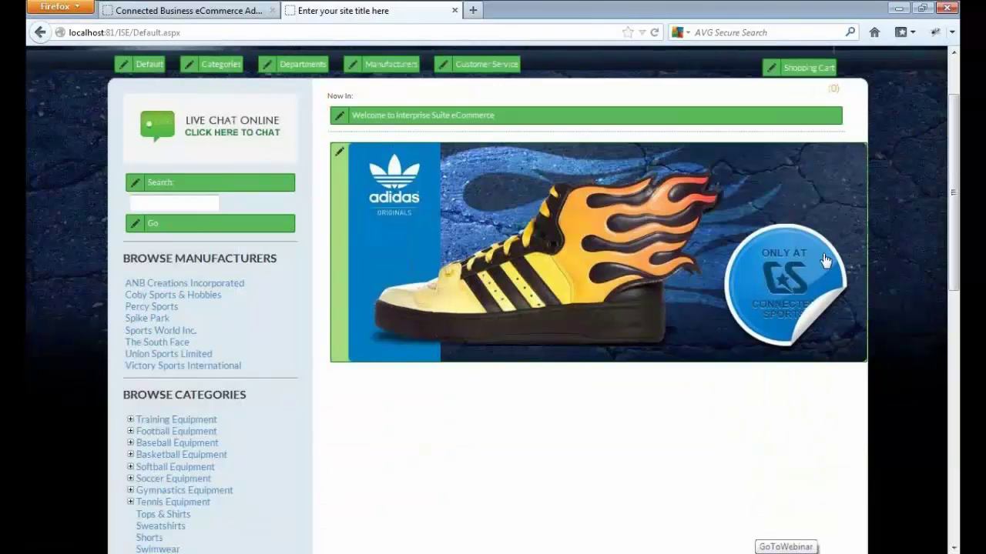
- Browse to ANB Creations Incorporated, open BODY GLOVE Mens Fullsuit, and switch to Design Mode
drag(954, 243, 959, 157)
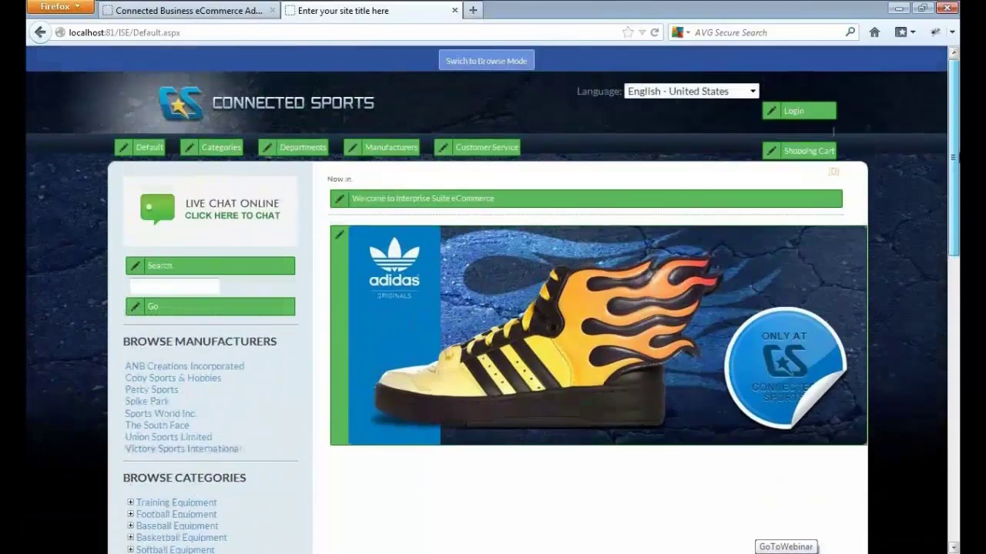
click(479, 61)
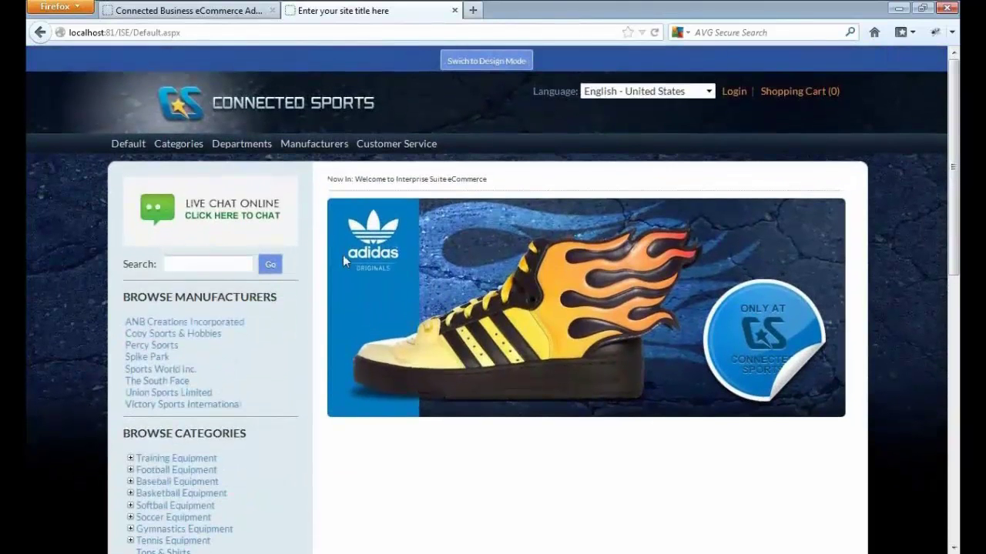
click(256, 322)
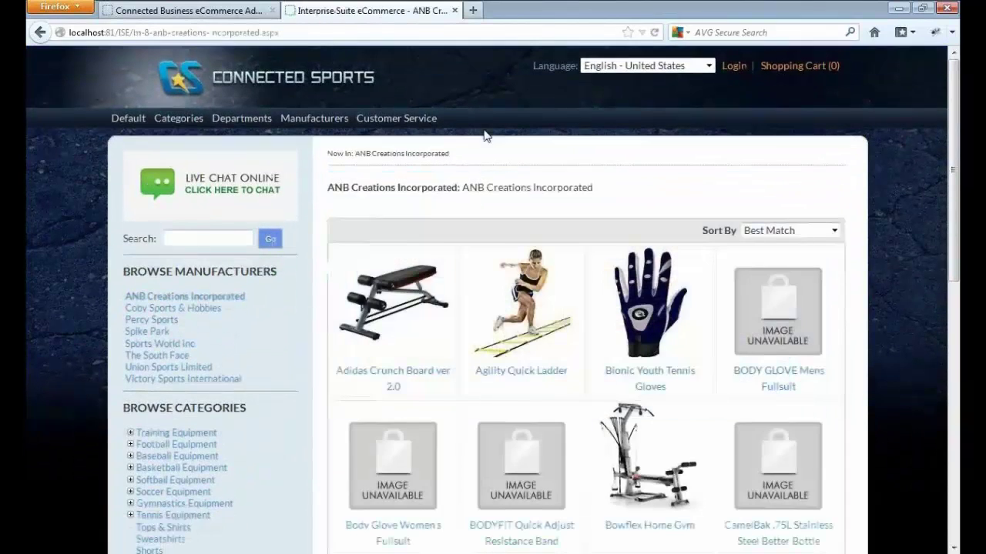
click(805, 345)
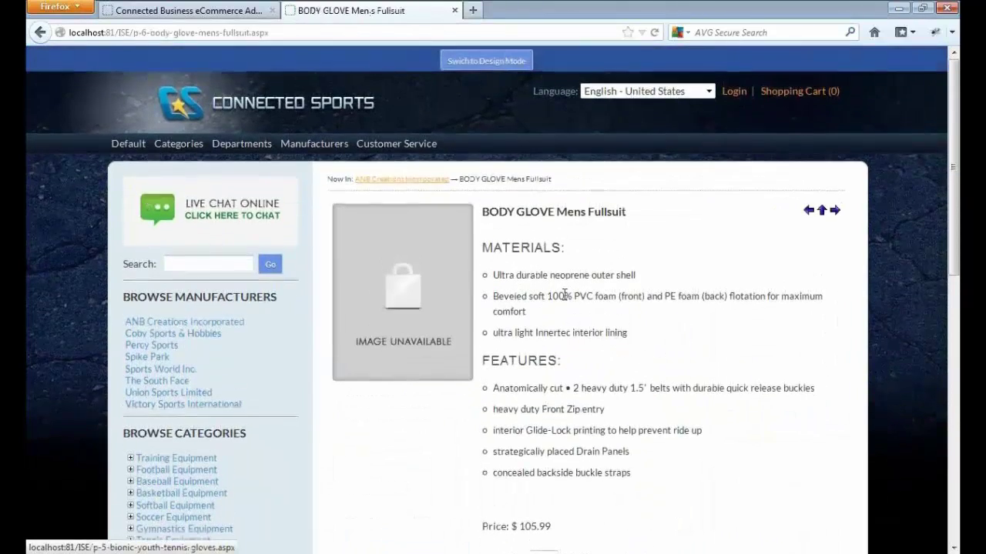
scroll(514, 332, down, 3)
scroll(515, 331, up, 4)
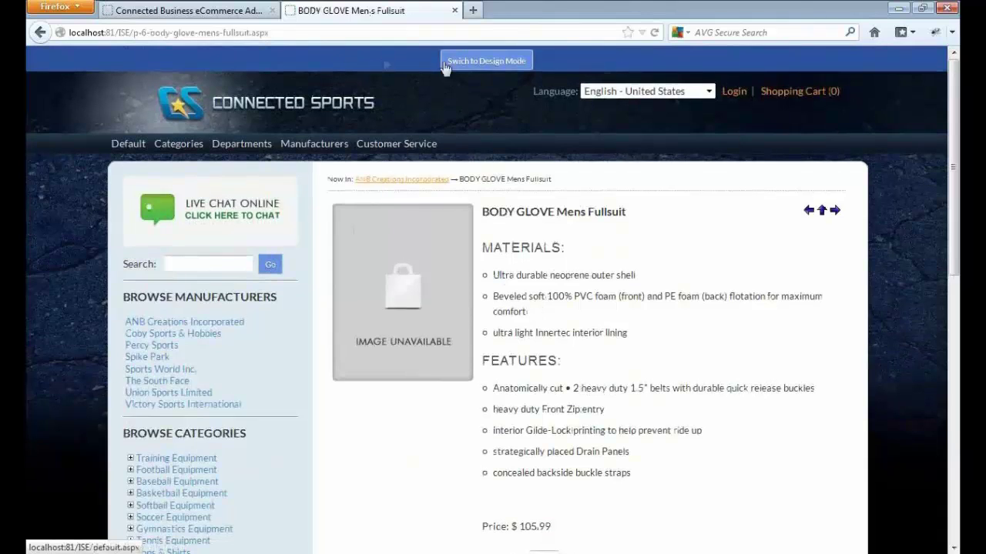
click(493, 61)
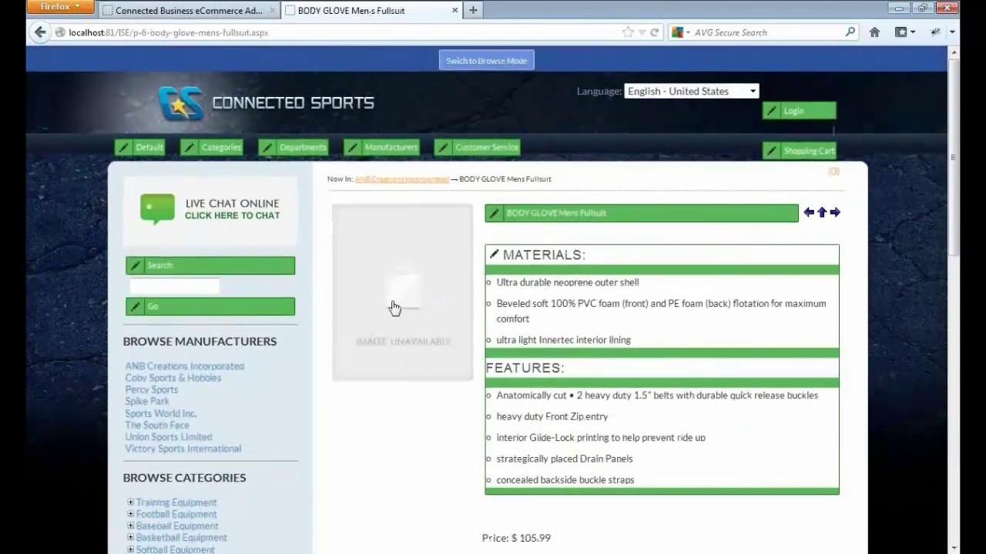
- Add the BODY GLOVE Mens Fullsuit image to all sizes and check Medium, Icon and Mini Cart versions
click(399, 325)
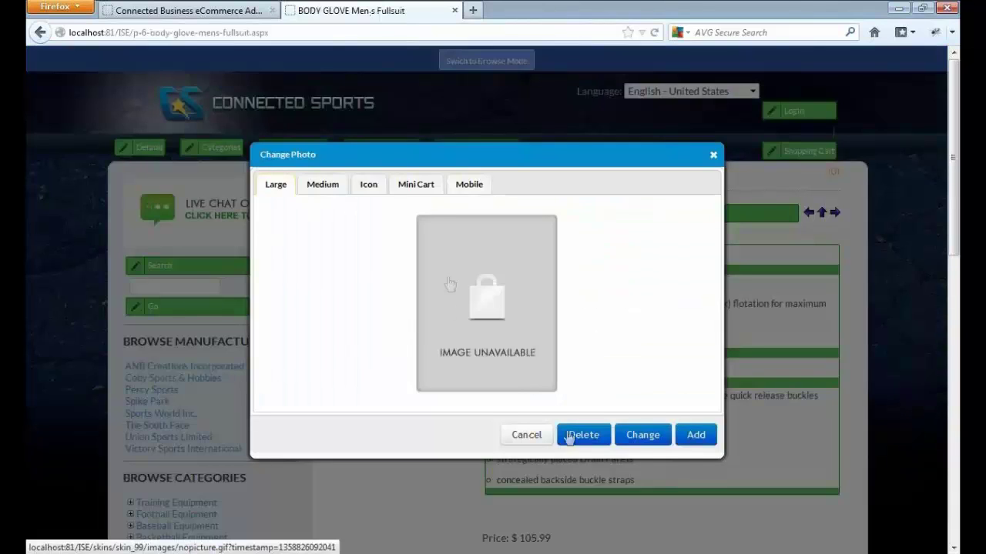
click(695, 437)
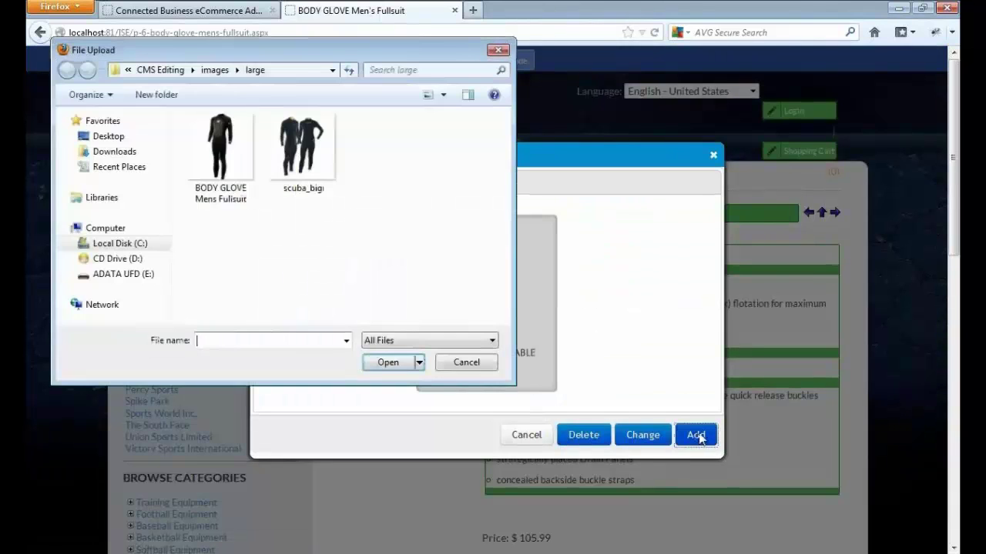
click(221, 154)
click(395, 363)
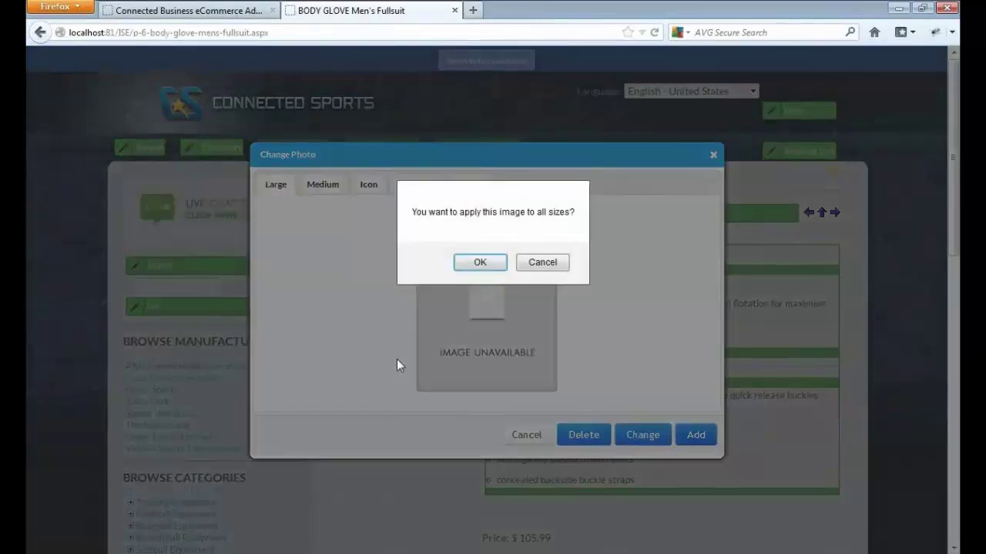
click(480, 265)
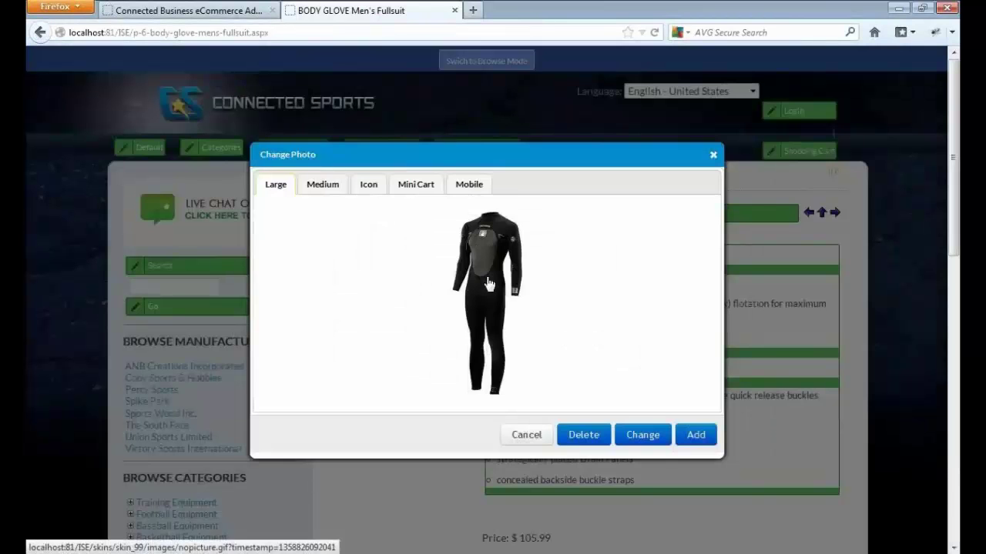
click(319, 188)
click(367, 191)
click(420, 190)
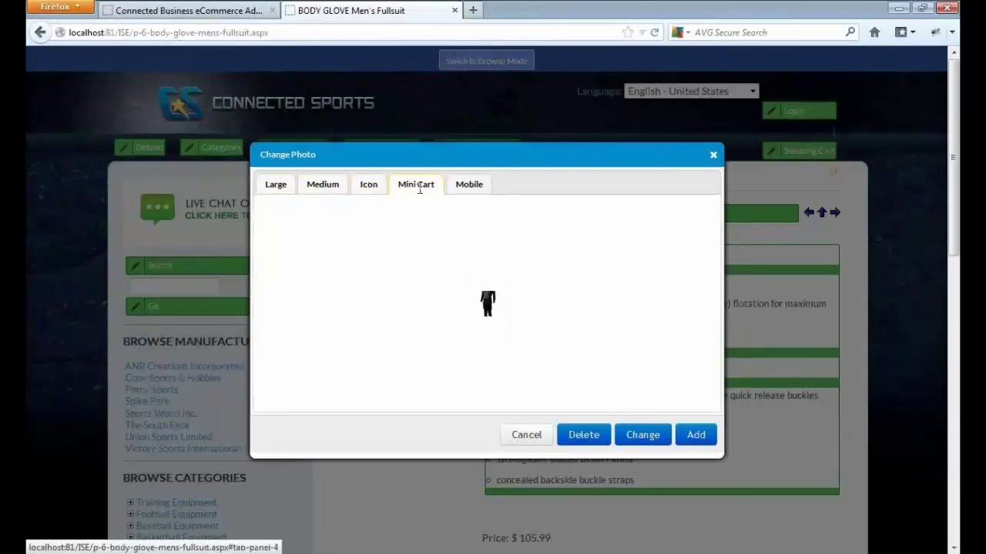
click(383, 189)
click(328, 183)
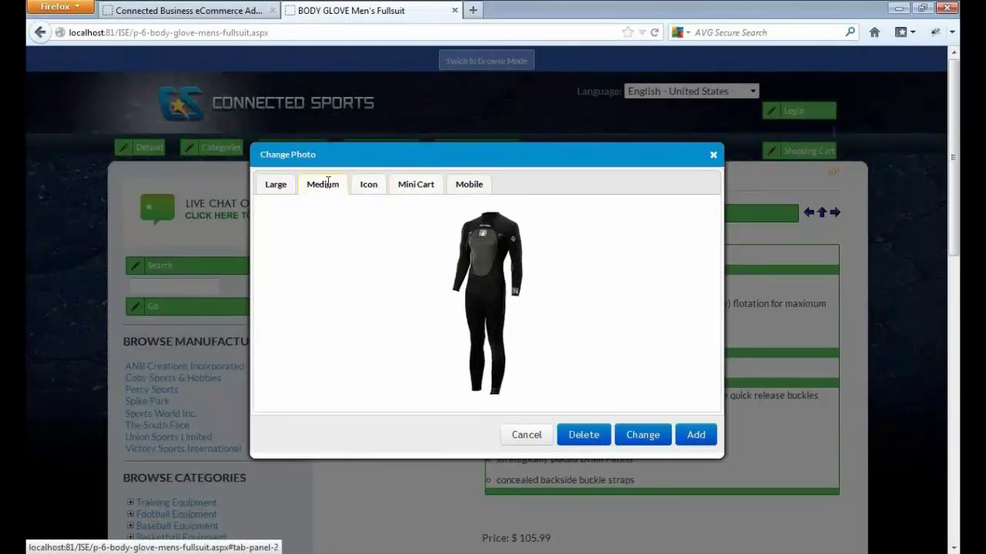
click(276, 186)
- Add scuba_big as a second photo for all sizes, compare both photos, and close the editor
click(682, 437)
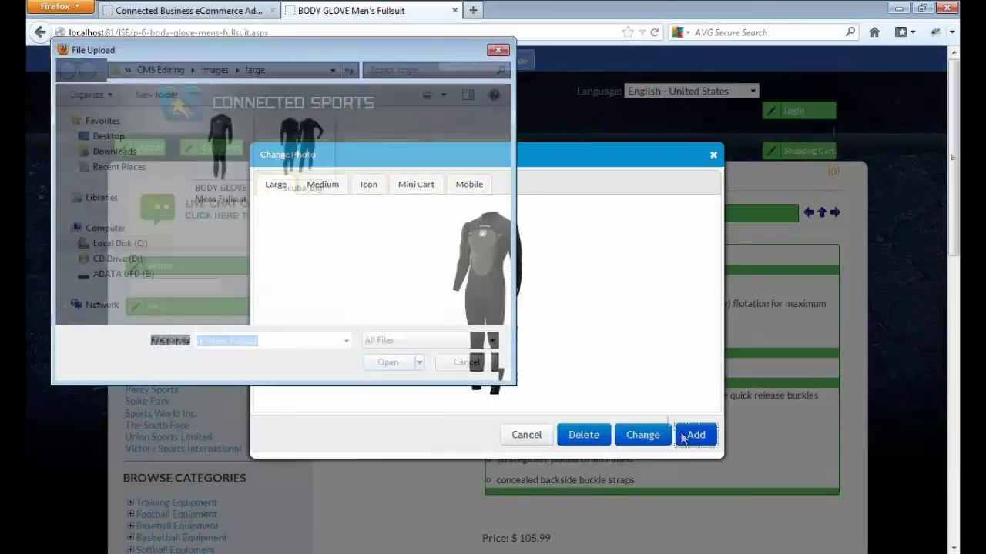
click(301, 150)
click(393, 368)
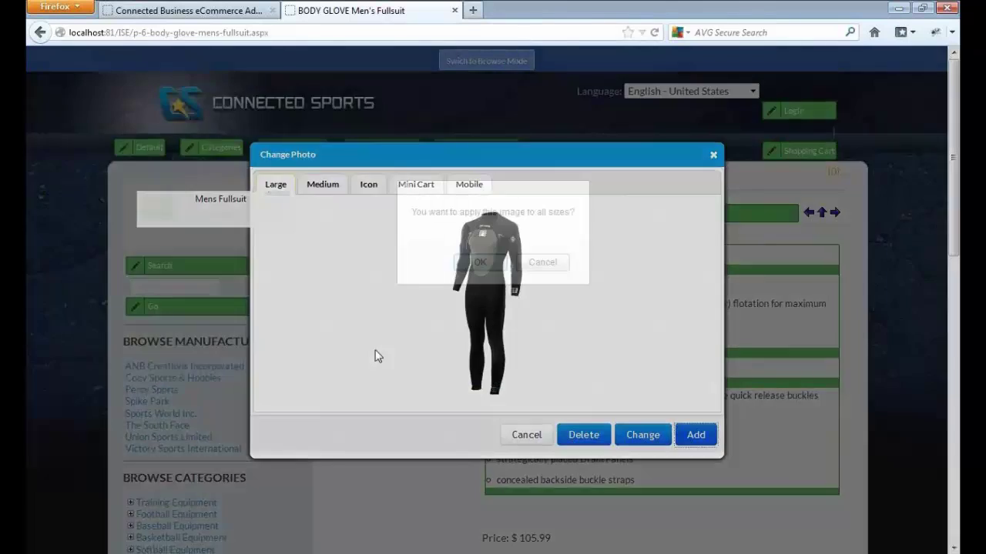
click(483, 266)
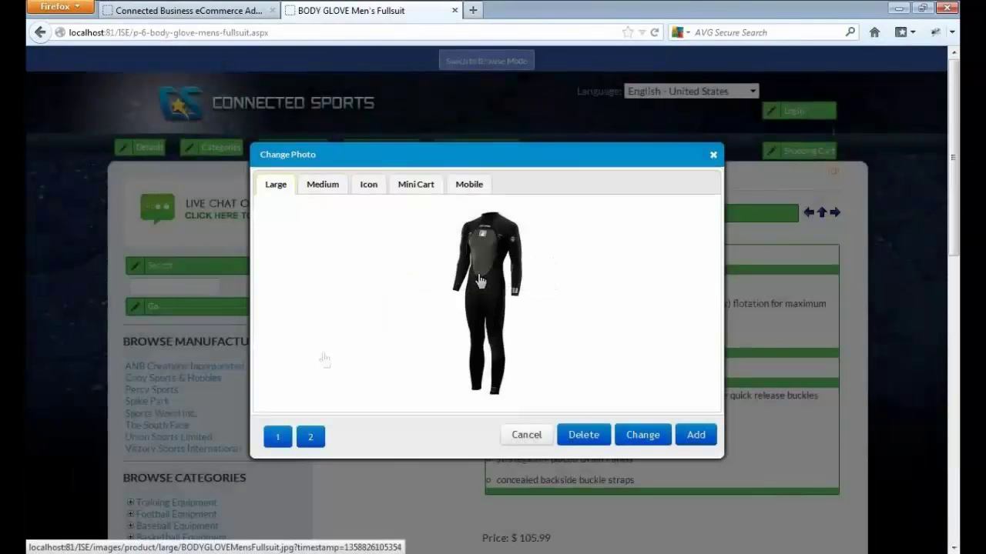
click(314, 442)
click(279, 439)
click(311, 439)
click(280, 439)
click(308, 438)
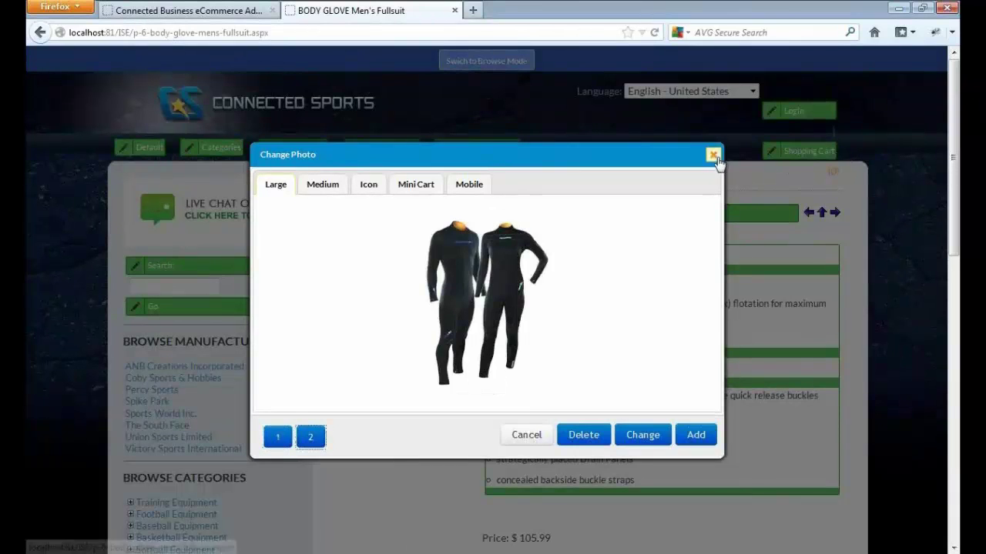
click(713, 155)
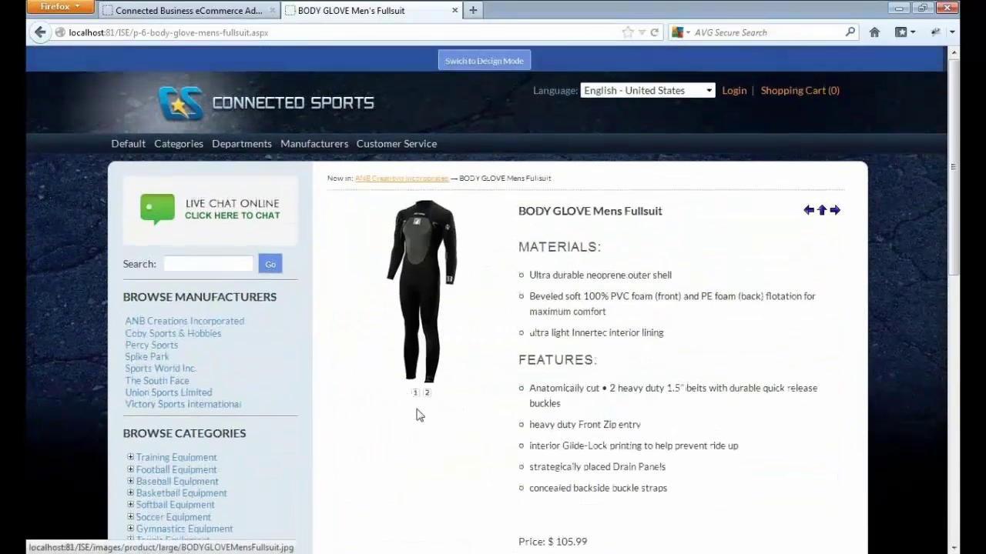
- Flip between the product's two photo thumbnails and view the enlarged photo
click(426, 395)
click(416, 395)
click(428, 395)
click(417, 395)
click(437, 280)
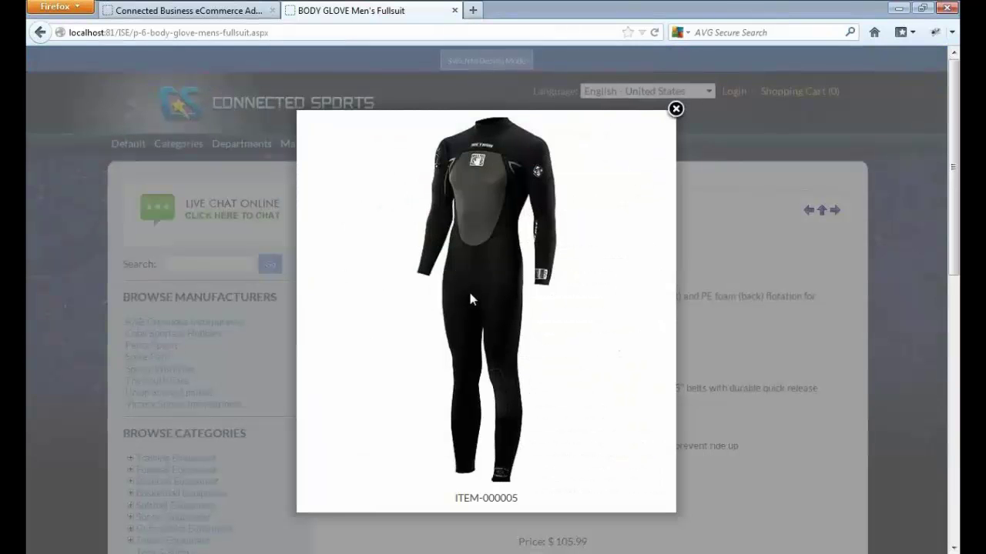
click(676, 110)
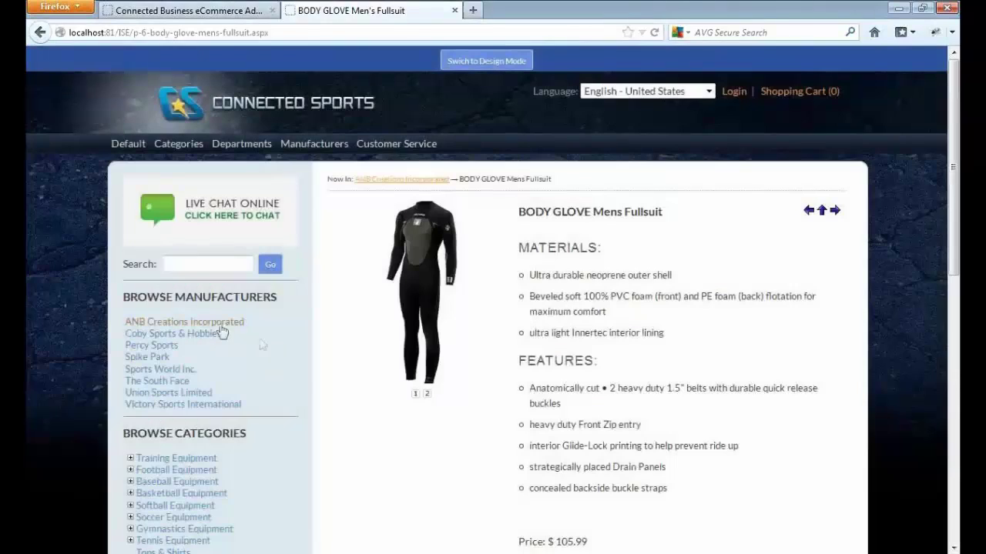
- Visit ANB Creations Incorporated, return to the BODY GLOVE product, and switch to Design Mode
click(218, 323)
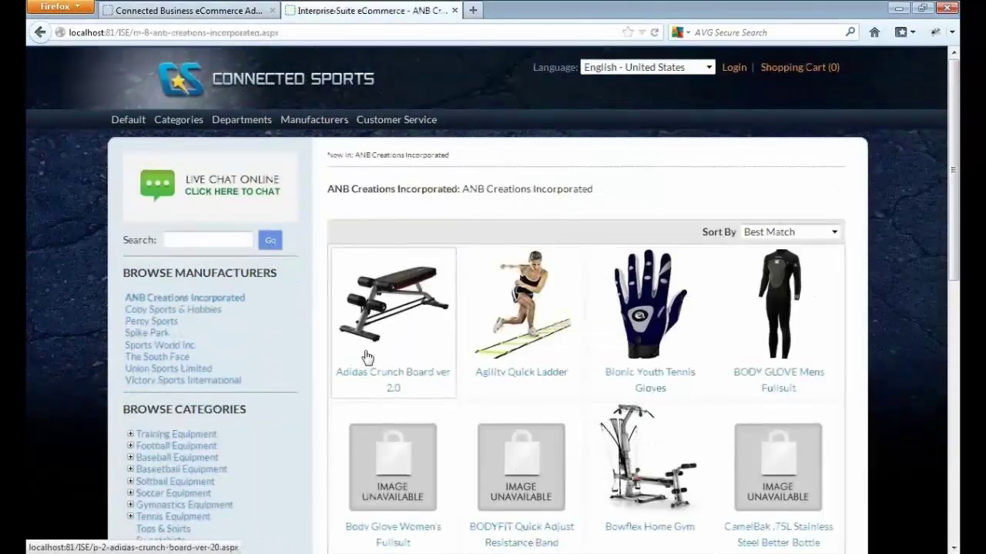
click(777, 329)
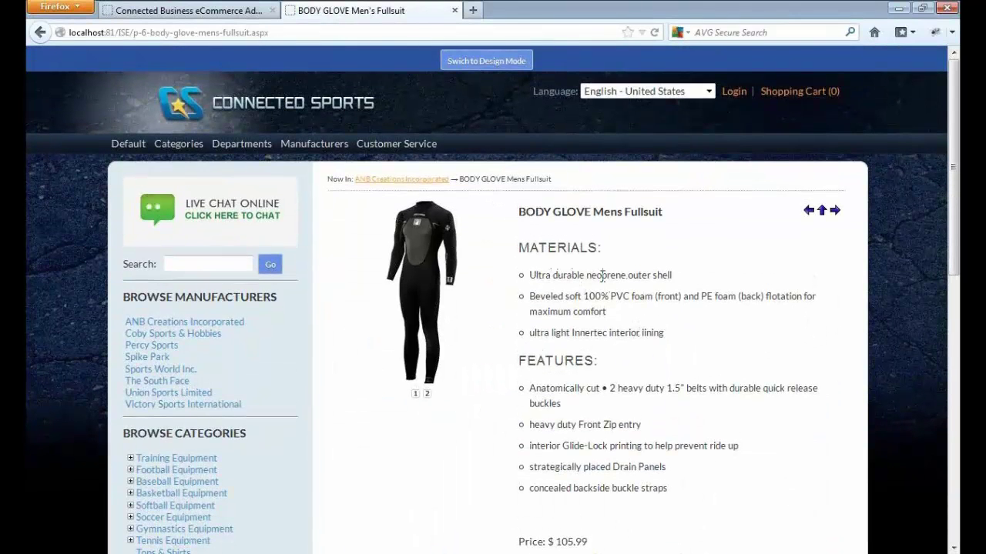
mouse_move(955, 224)
mouse_down()
mouse_move(955, 256)
mouse_move(955, 222)
mouse_up()
click(486, 60)
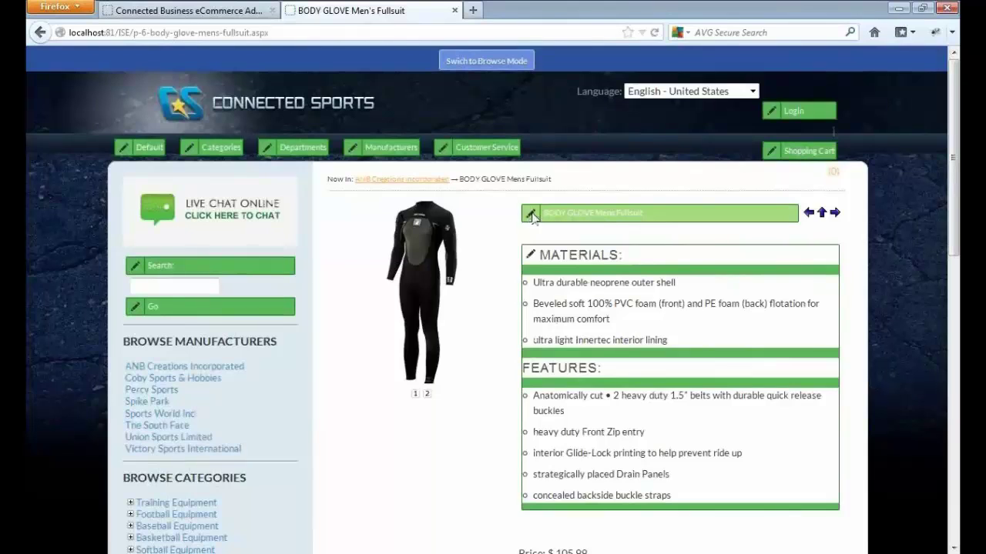
- Shorten the product title to 'BODY GLOVE' and save it
click(531, 215)
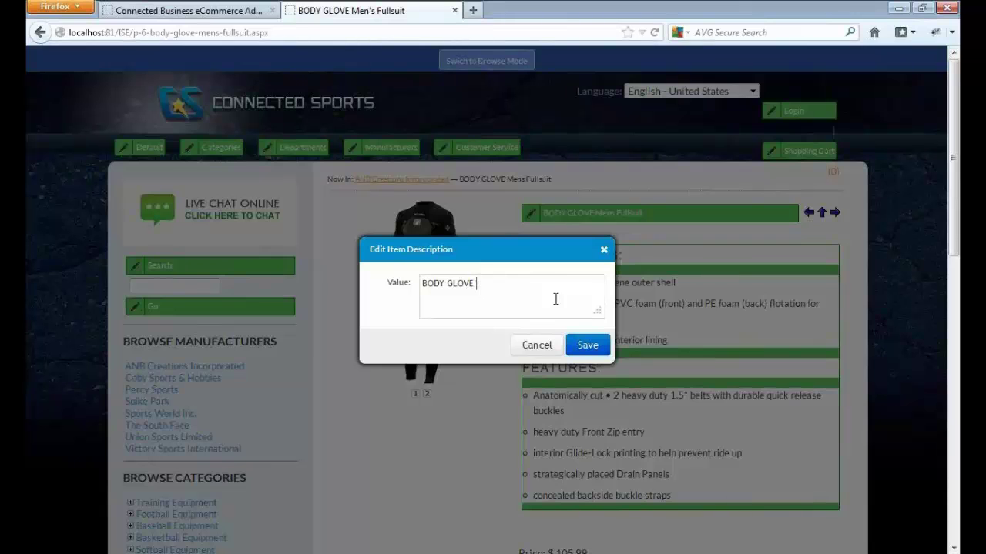
click(588, 345)
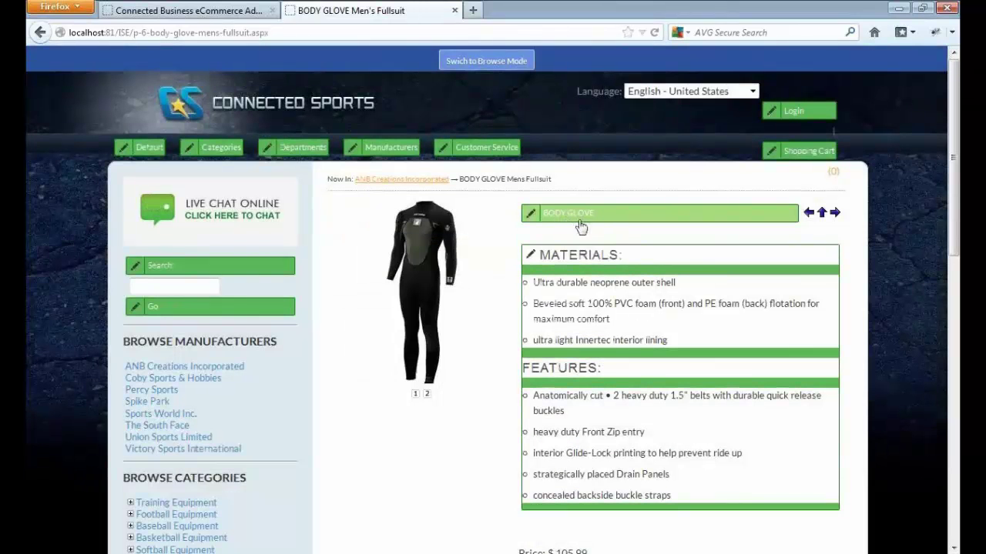
drag(955, 221, 955, 232)
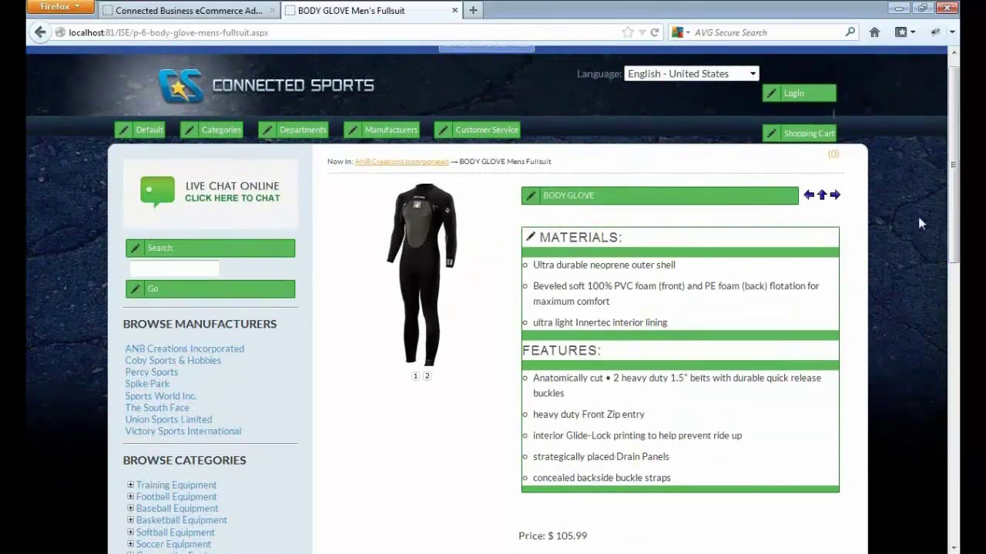
- Delete the FEATURES heading and bullets from the web description, leaving MATERIALS, and save
click(587, 303)
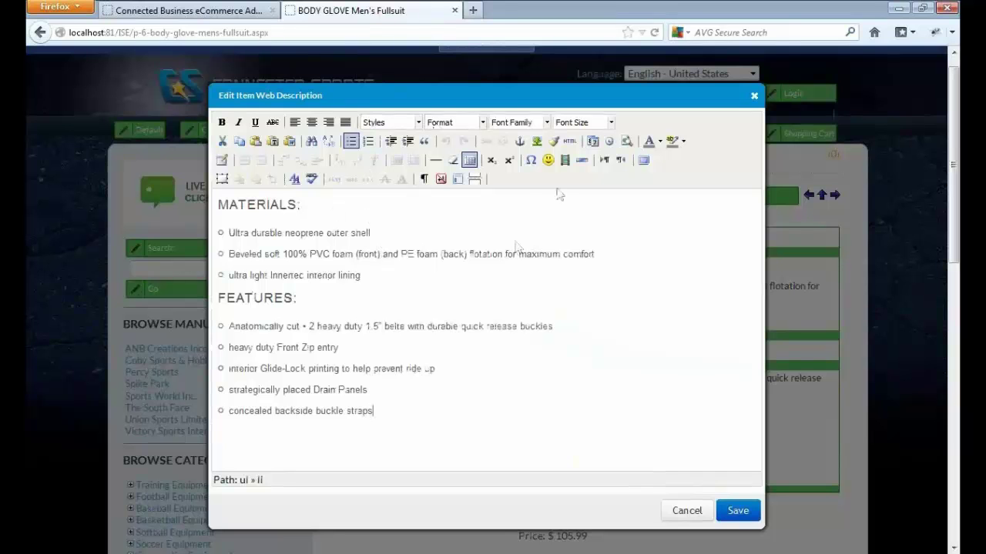
click(571, 142)
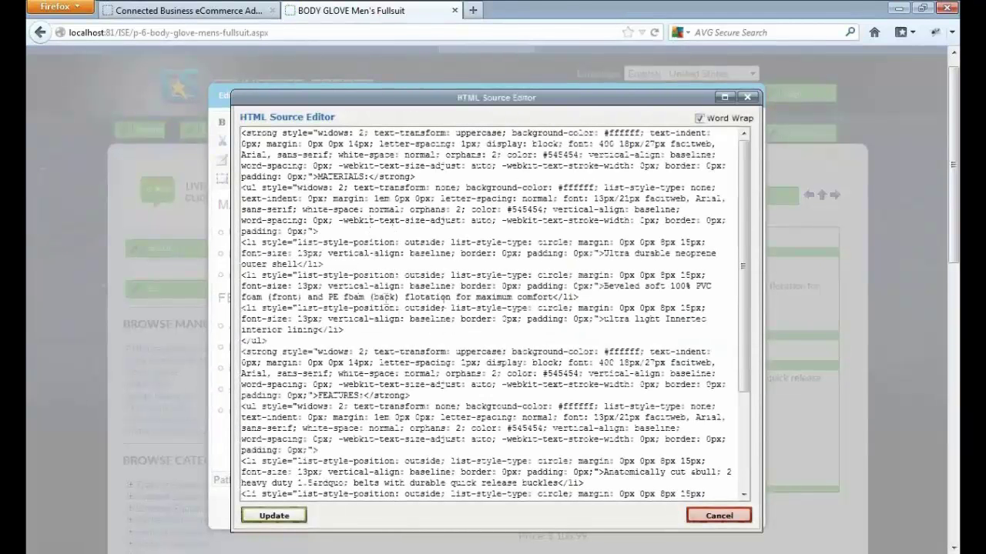
click(717, 516)
drag(323, 432, 219, 299)
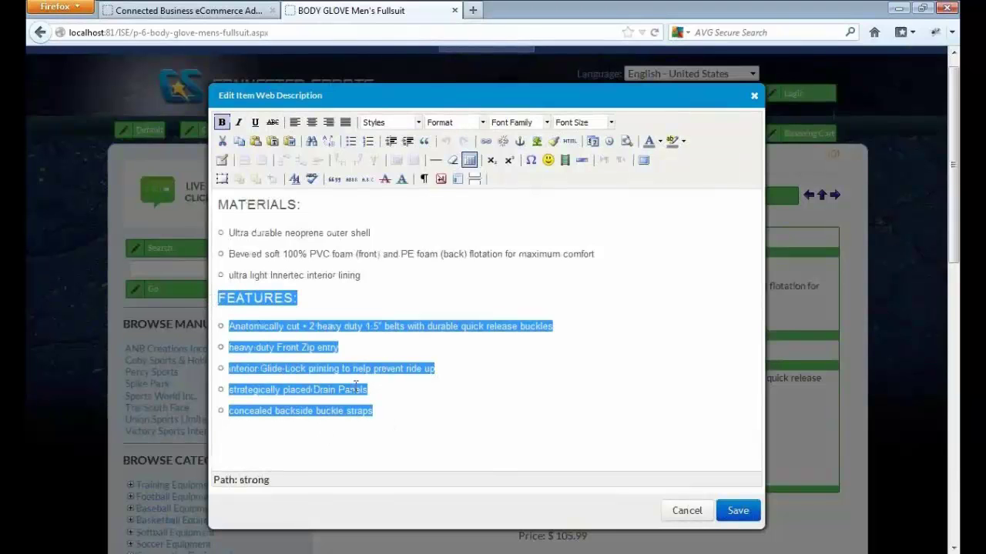
key(Delete)
click(737, 511)
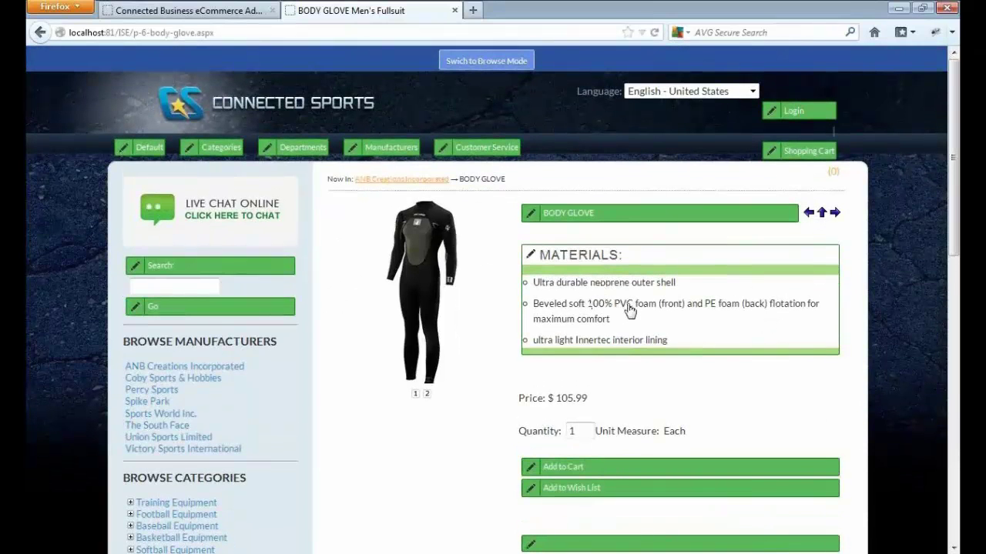
- Replace the Add to Cart button's string value with 'Cart' and save it
click(502, 62)
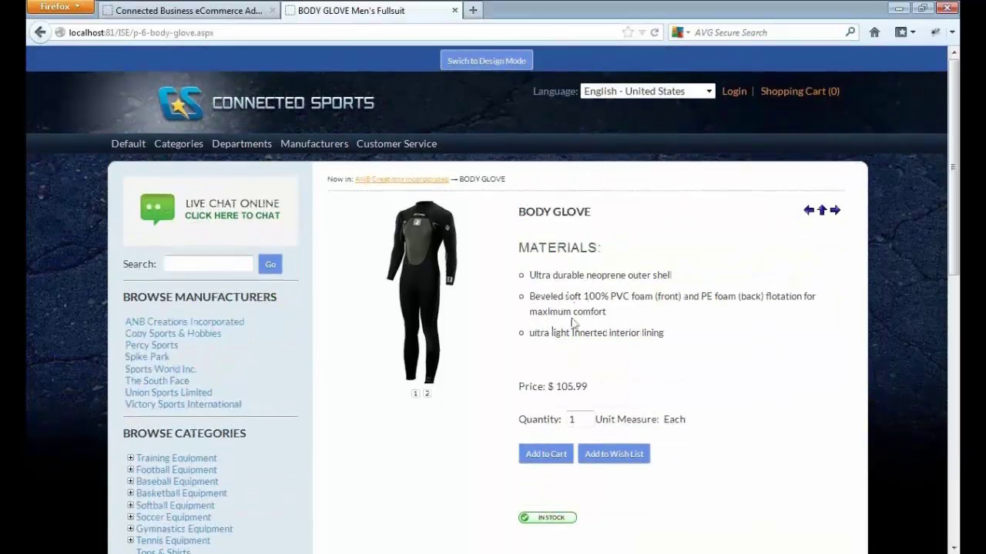
click(472, 68)
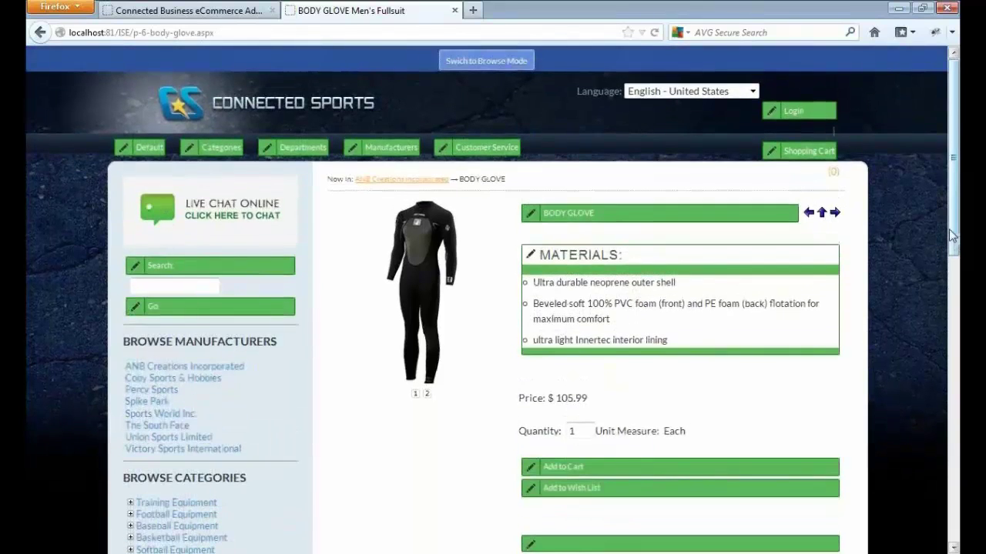
scroll(957, 237, down, 4)
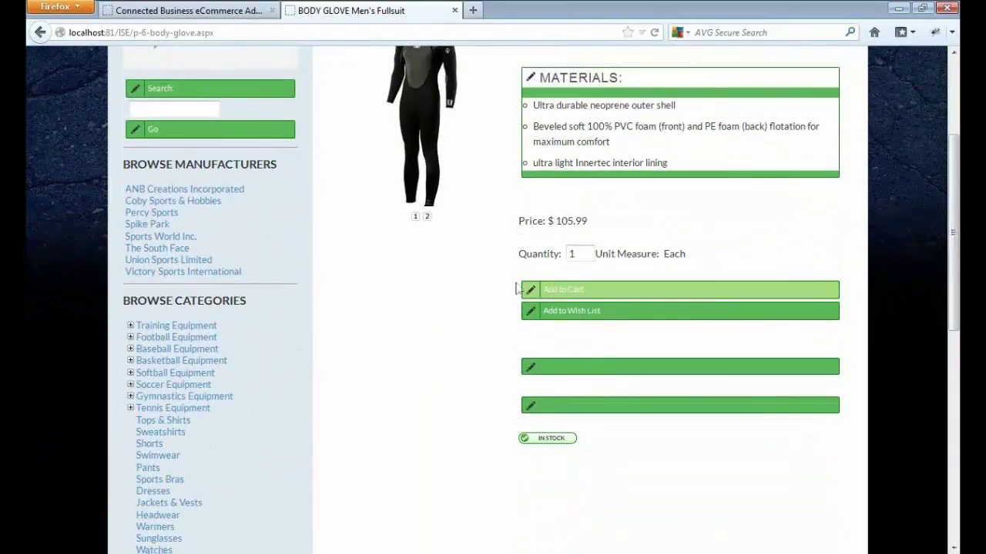
click(530, 291)
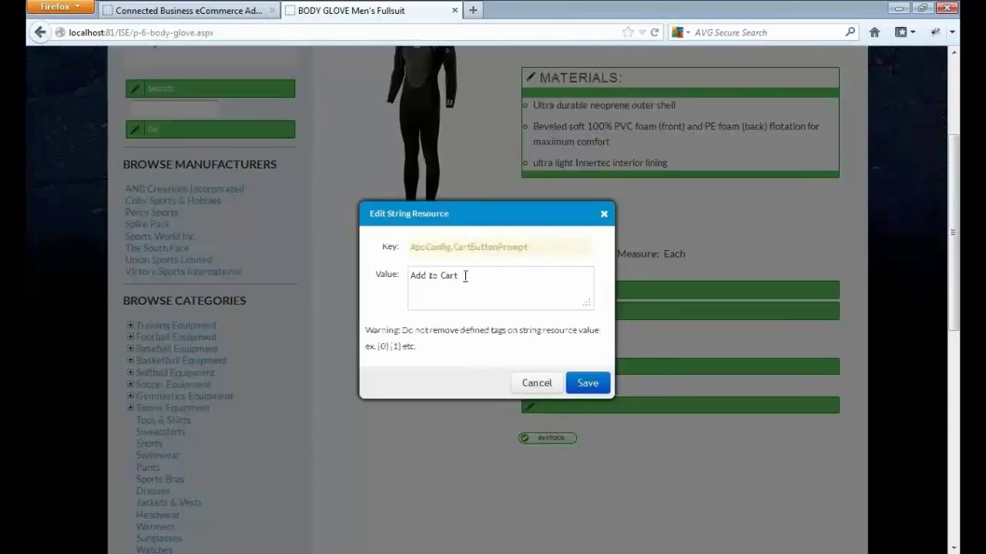
drag(467, 277, 293, 267)
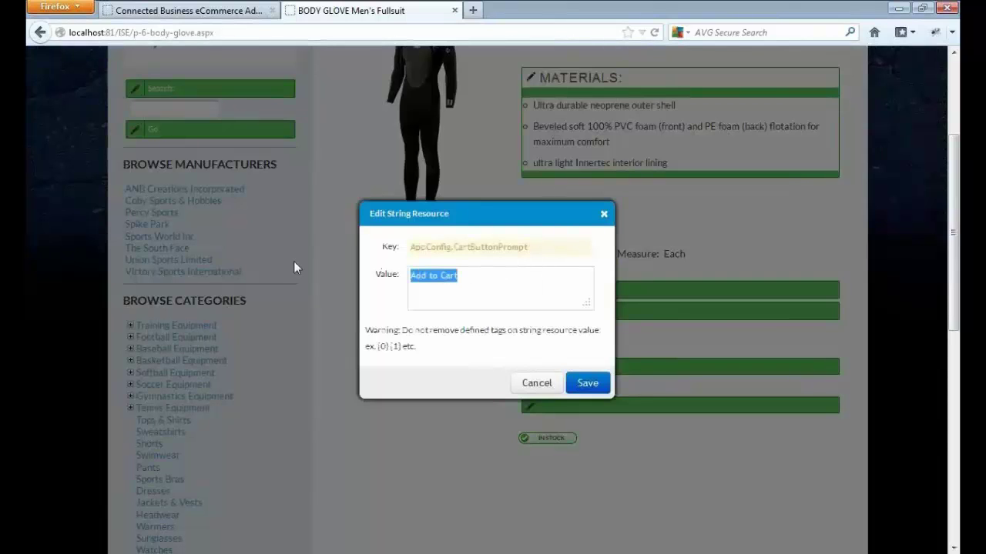
text(cart)
key(BackSpace)
key(BackSpace)
key(BackSpace)
key(BackSpace)
text(Cart)
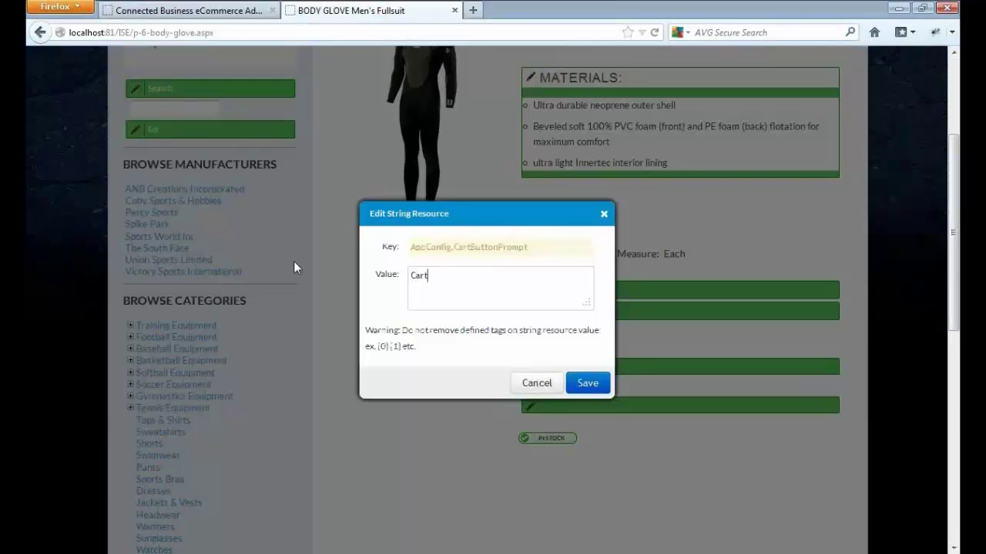
click(587, 384)
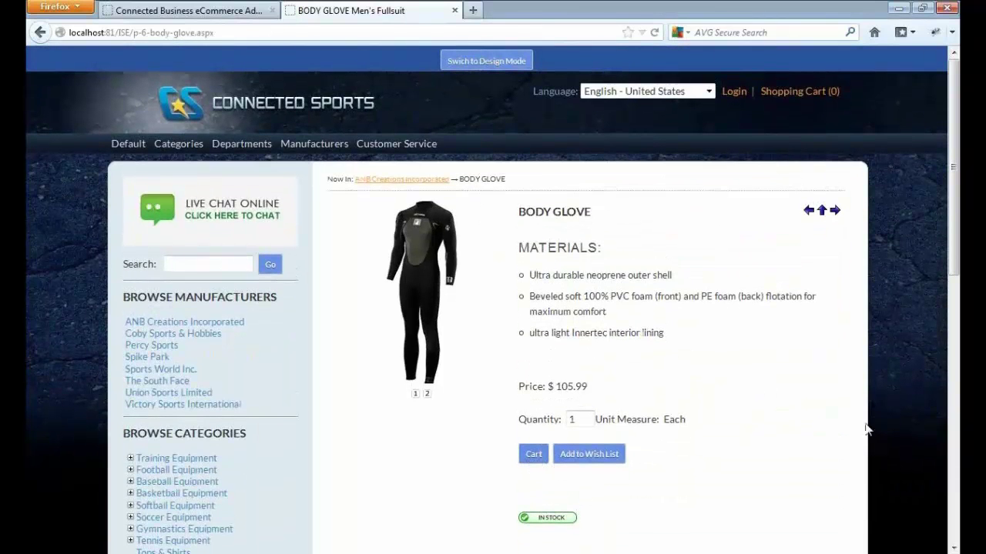
drag(954, 258, 953, 418)
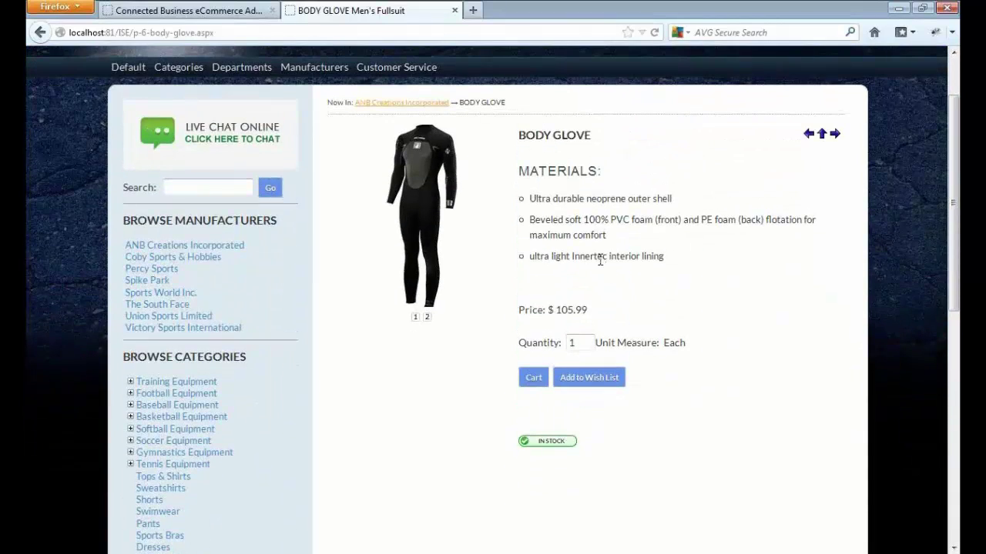